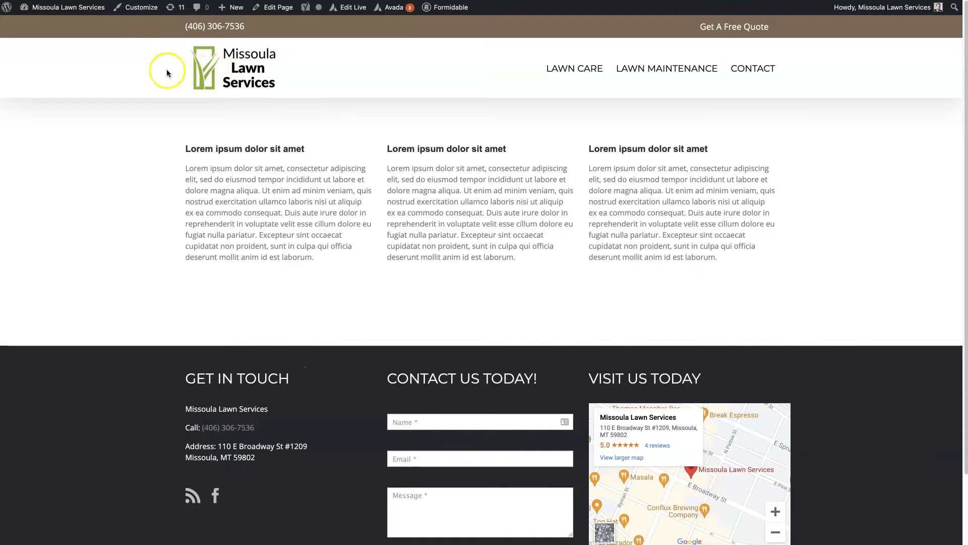
# Open the site home page from the logo in a new tab and scroll through it
pyautogui.rightClick(226, 70)
pyautogui.click(268, 76)
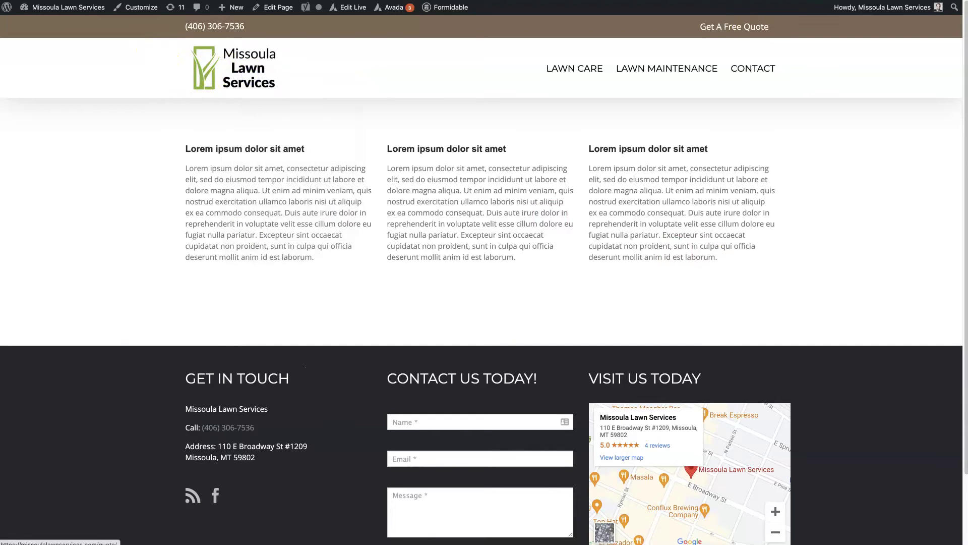
pyautogui.hotkey('ctrl', 'Tab')
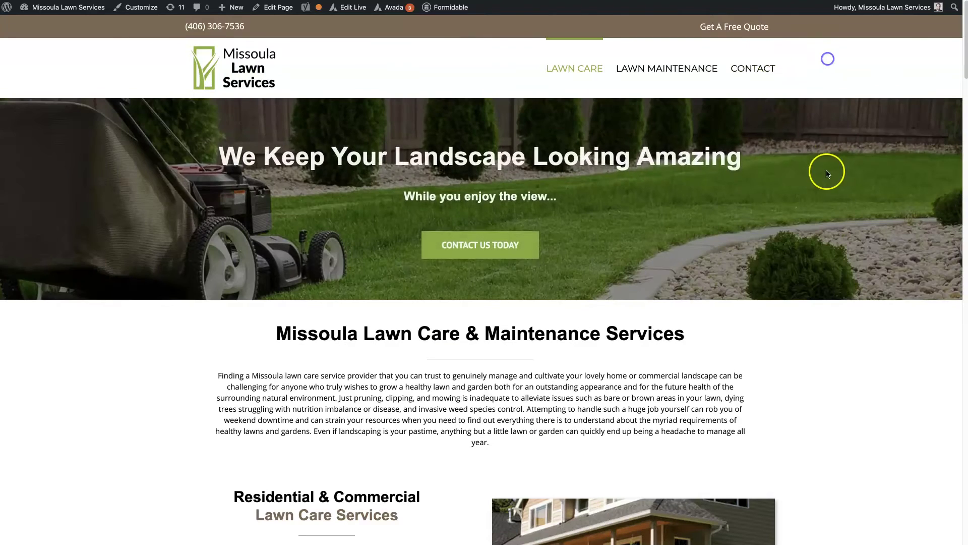
pyautogui.scroll(-12, 825, 168)
pyautogui.scroll(3, 826, 169)
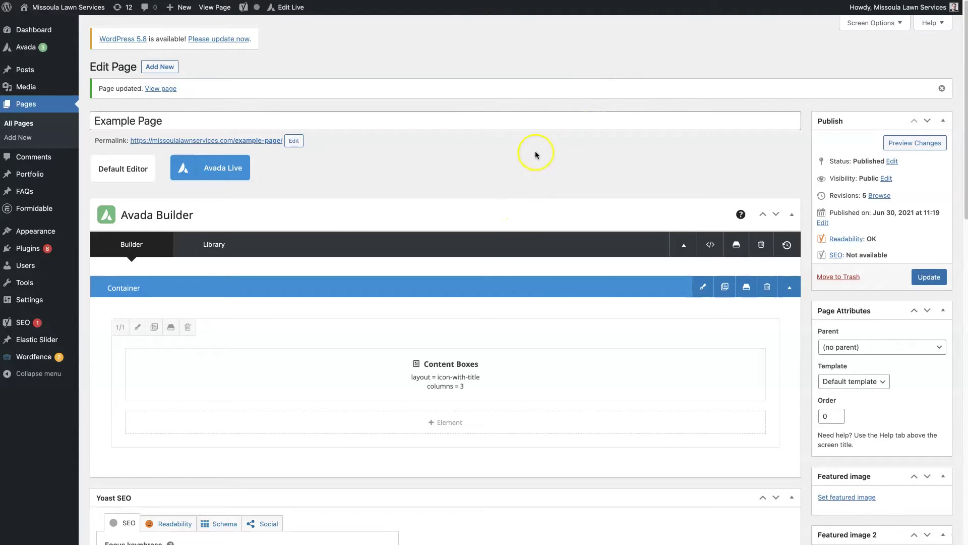
# Add a full-width 1/1 container holding a new Content Boxes element
pyautogui.scroll(-2, 536, 154)
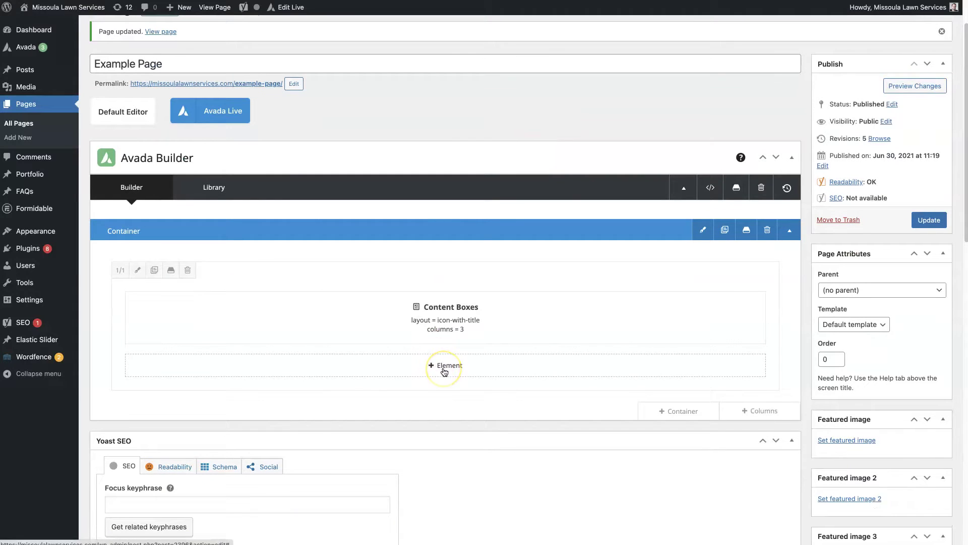
pyautogui.click(666, 409)
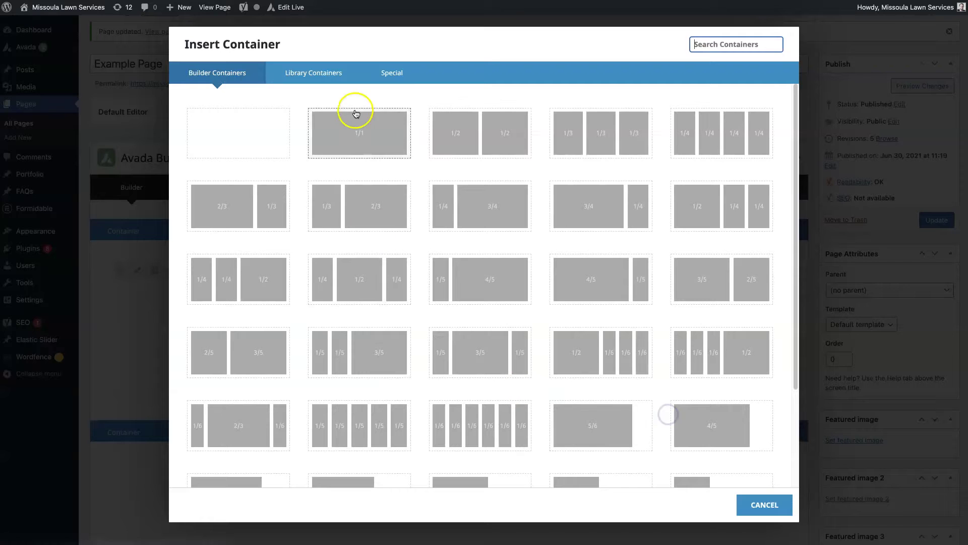
pyautogui.click(362, 131)
pyautogui.scroll(-4, 525, 365)
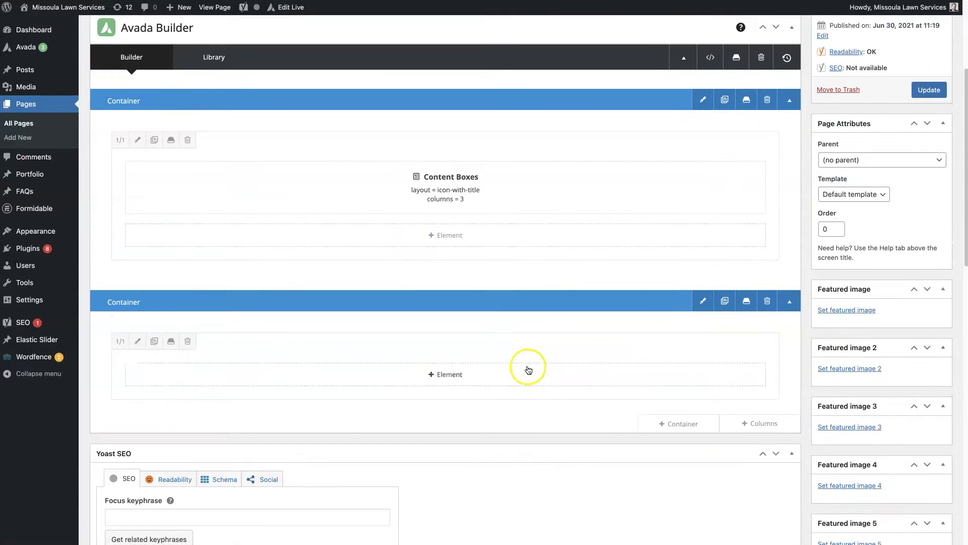
pyautogui.click(443, 373)
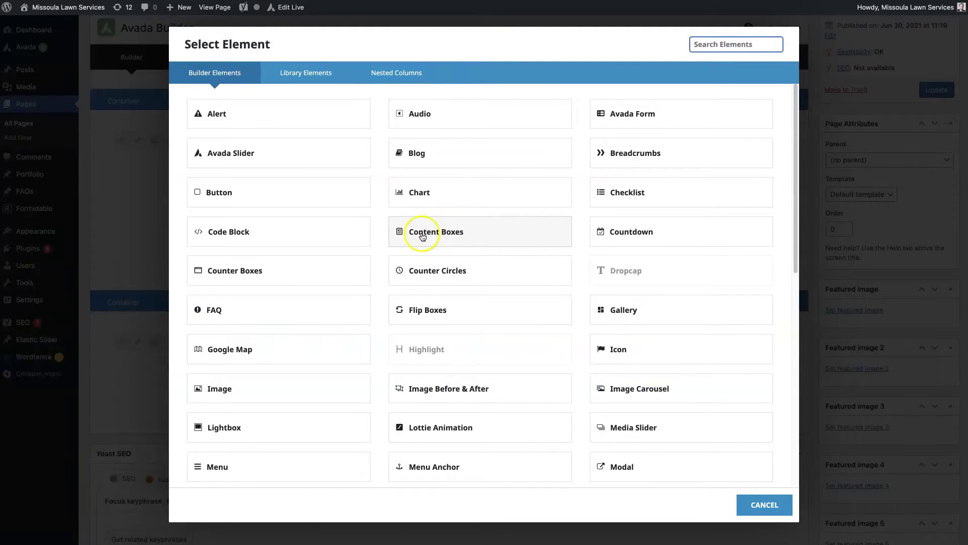
pyautogui.click(461, 233)
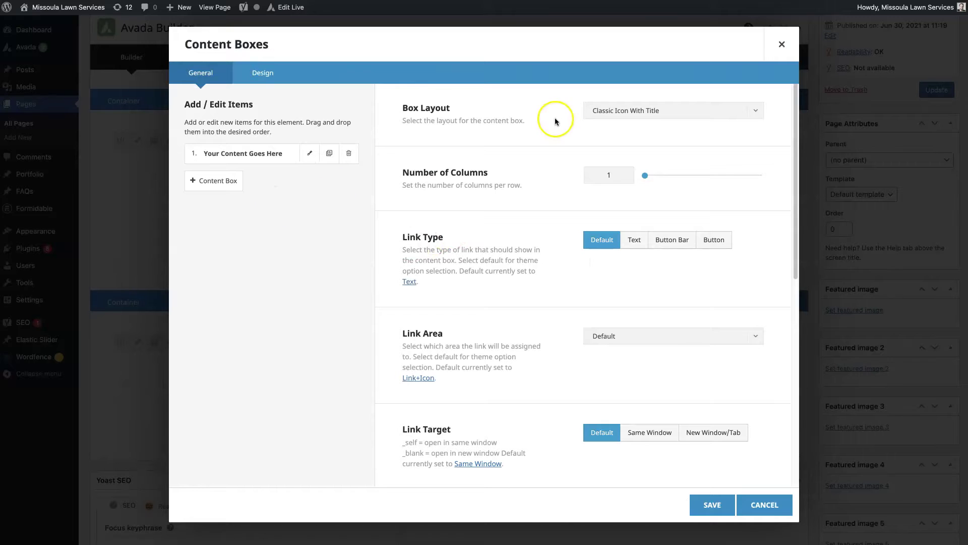
# Clear the placeholder title and content text from the first content box item
pyautogui.scroll(-7, 504, 315)
pyautogui.scroll(7, 503, 312)
pyautogui.click(310, 154)
pyautogui.tripleClick(566, 121)
pyautogui.press('BackSpace')
pyautogui.click(371, 153)
pyautogui.scroll(-7, 386, 218)
pyautogui.tripleClick(329, 383)
pyautogui.press('BackSpace')
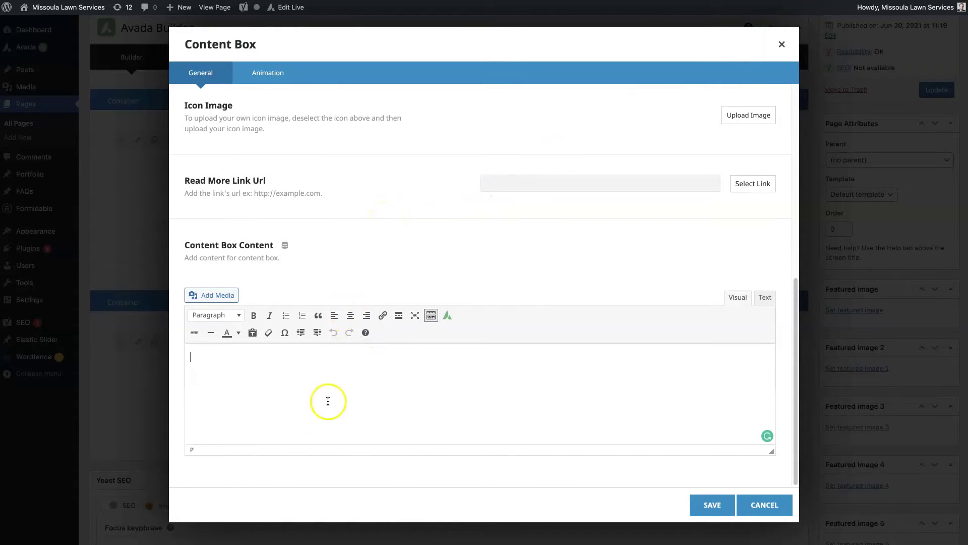
# Paste 'Lorem ipsum dolor sit amet' as the content box title
pyautogui.scroll(7, 511, 215)
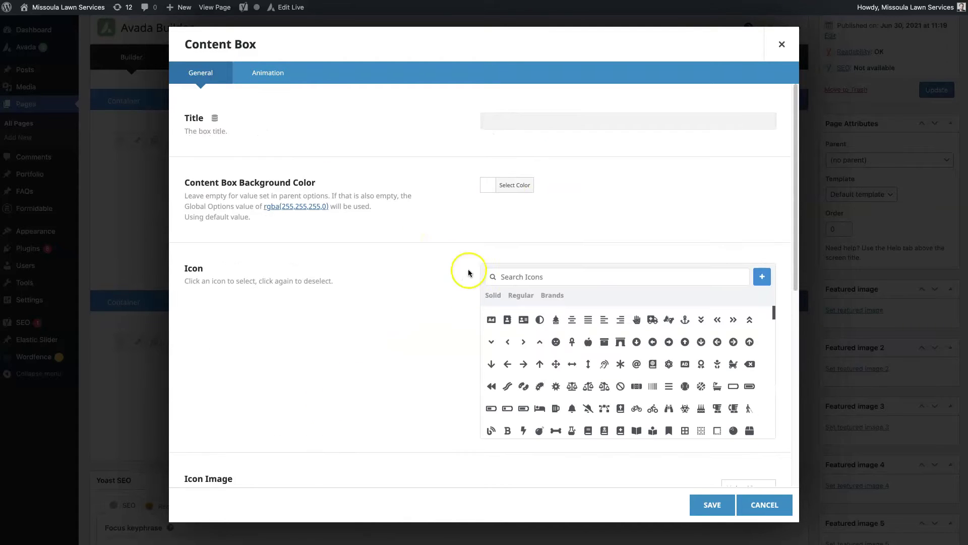
pyautogui.scroll(-3, 455, 227)
pyautogui.scroll(-3, 455, 225)
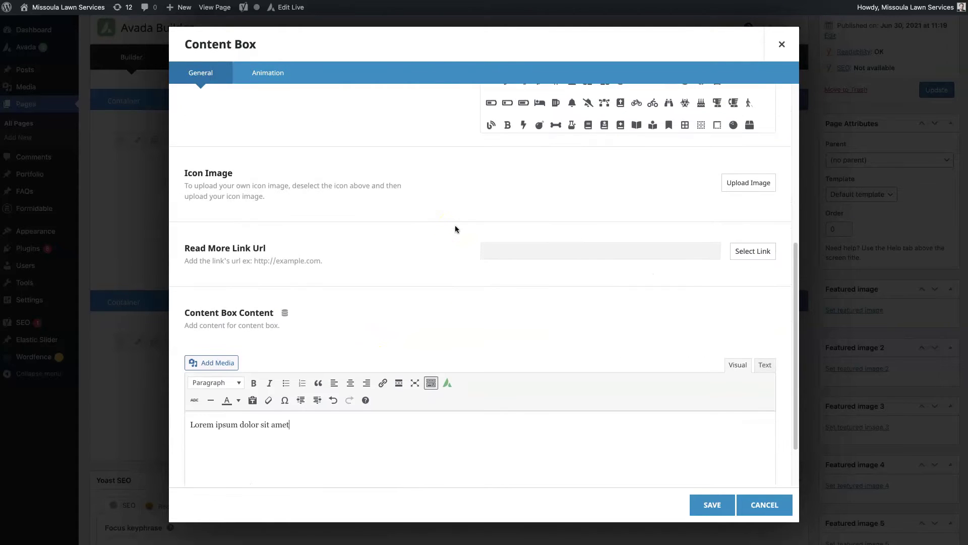
pyautogui.scroll(4, 455, 225)
pyautogui.scroll(2, 538, 118)
pyautogui.click(539, 127)
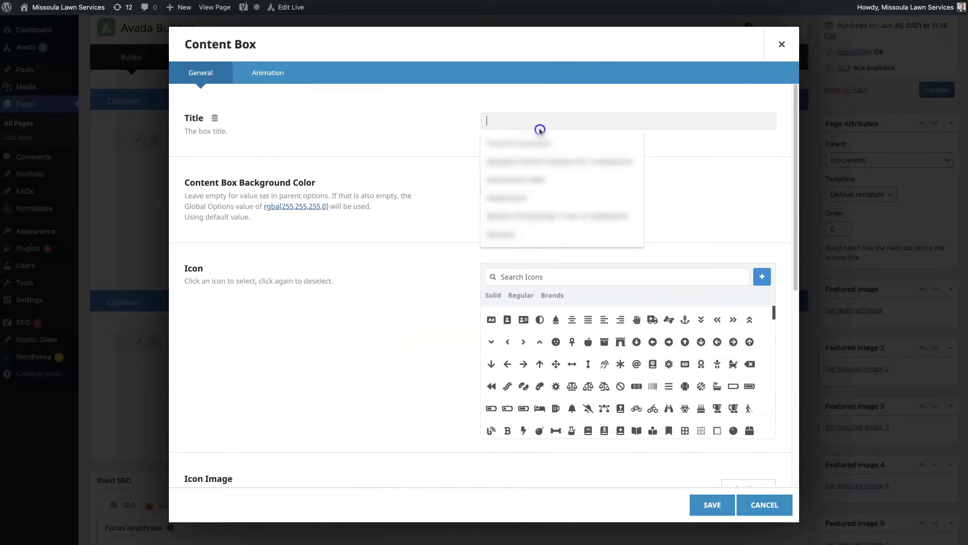
pyautogui.write('Lorem ipsum dolor sit amet')
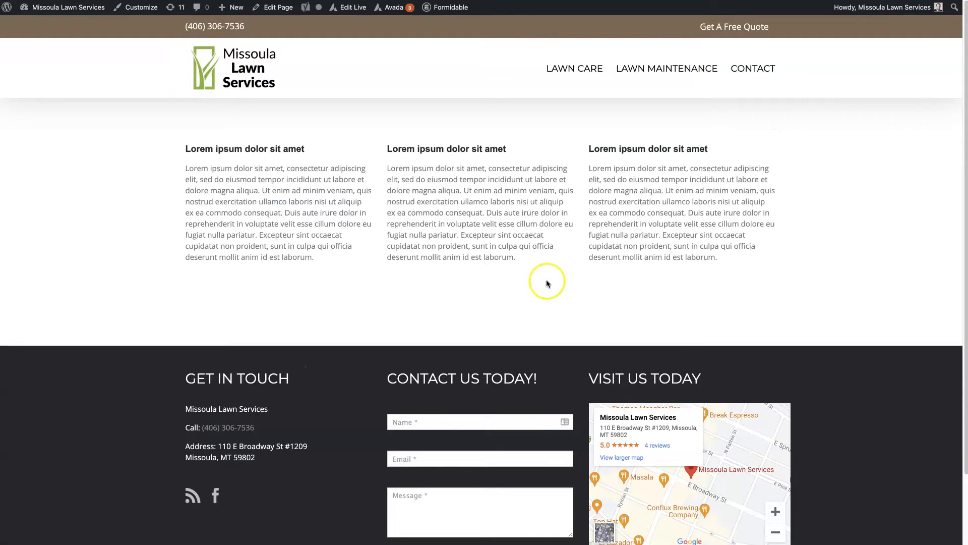
# Copy the middle column's lorem paragraph into the box content, then save the box and element
pyautogui.moveTo(546, 281); pyautogui.dragTo(386, 174)
pyautogui.rightClick(403, 182)
pyautogui.click(436, 210)
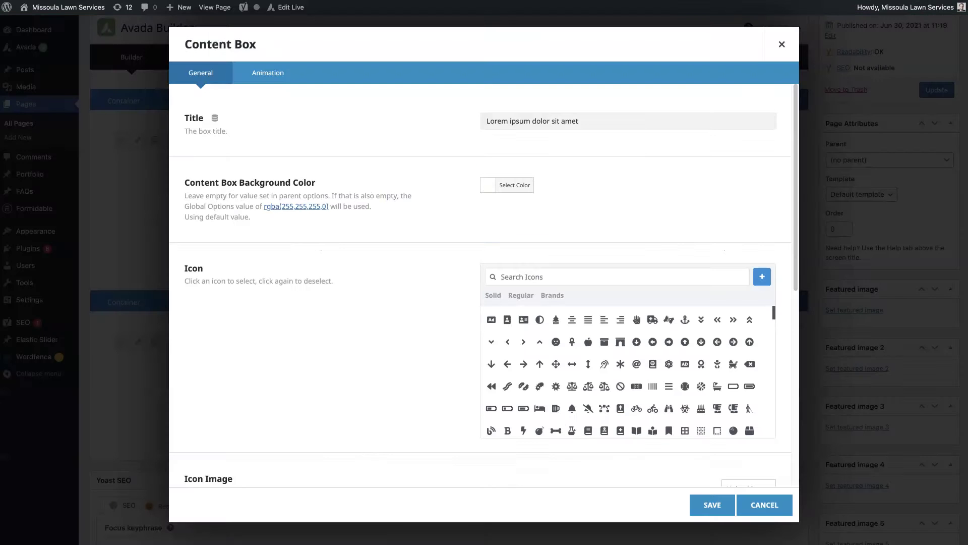
pyautogui.scroll(-5, 239, 353)
pyautogui.moveTo(324, 368); pyautogui.dragTo(156, 358)
pyautogui.hotkey('ctrl', 'v')
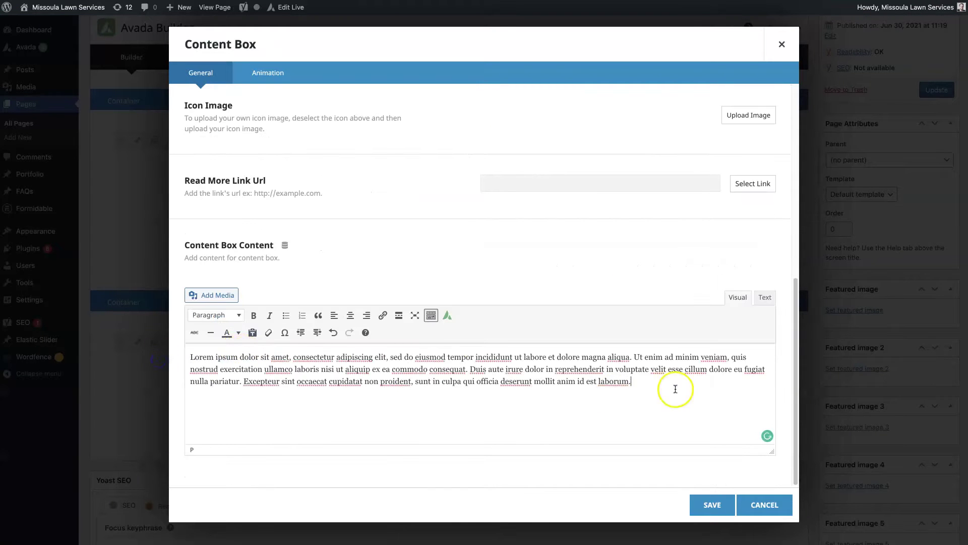
pyautogui.click(706, 506)
pyautogui.click(707, 503)
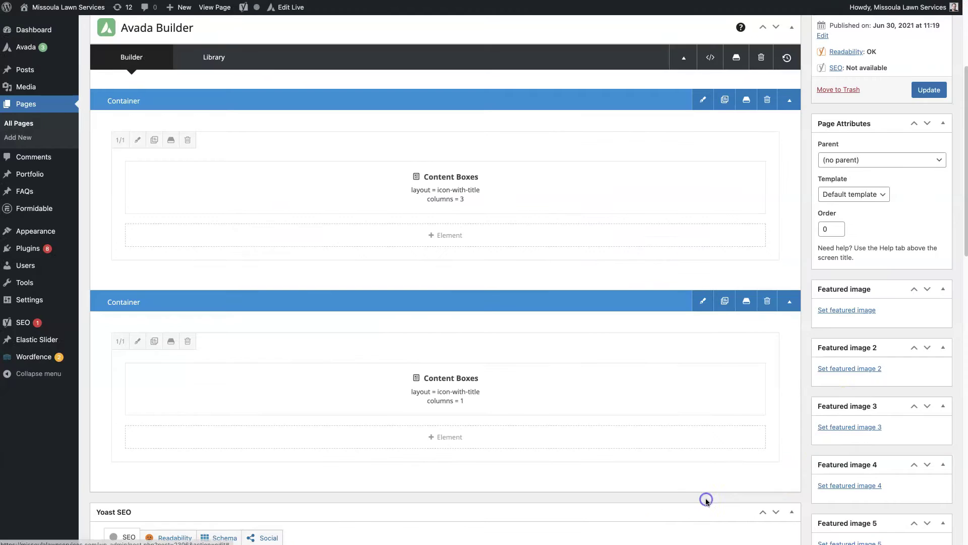
pyautogui.scroll(5, 843, 405)
pyautogui.click(925, 81)
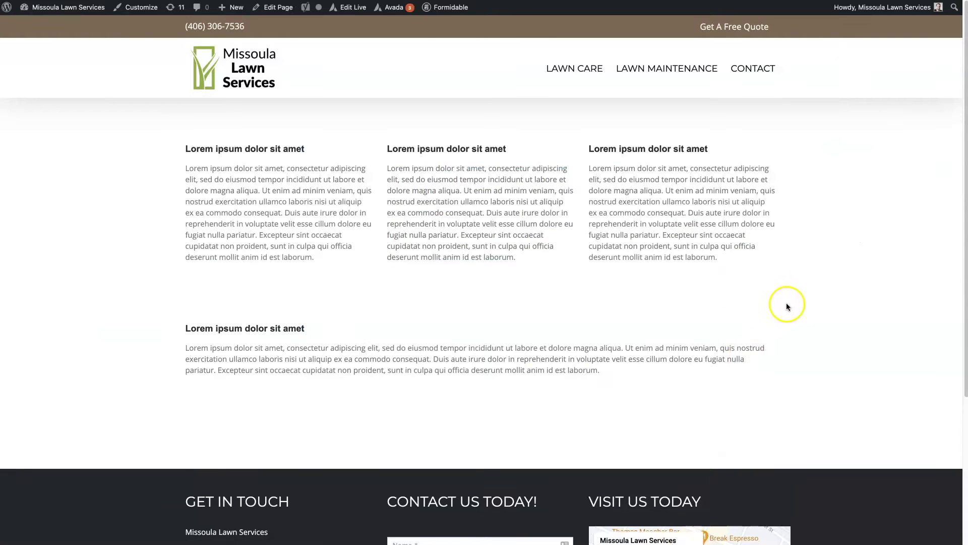
pyautogui.moveTo(102, 297); pyautogui.dragTo(720, 387)
pyautogui.click(720, 388)
pyautogui.hotkey('ctrl', 'w')
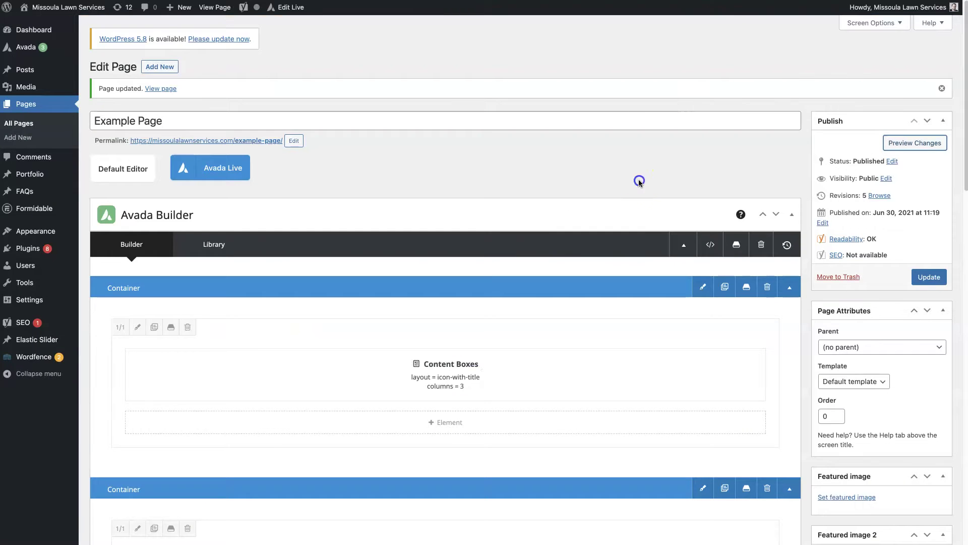
pyautogui.scroll(-6, 555, 201)
pyautogui.scroll(4, 444, 303)
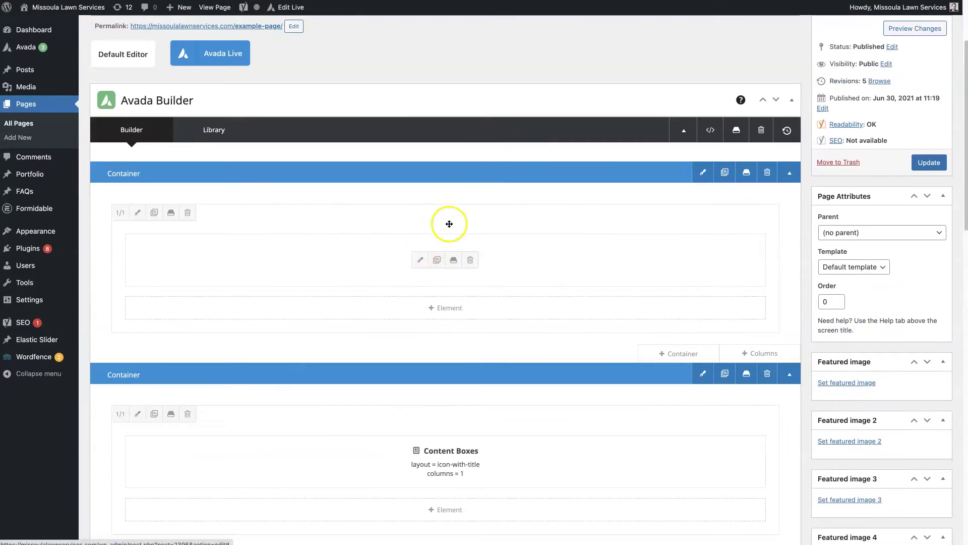
pyautogui.scroll(-2, 440, 270)
# Clone the lorem box item, save the two-item Content Boxes element, and preview the page
pyautogui.click(421, 171)
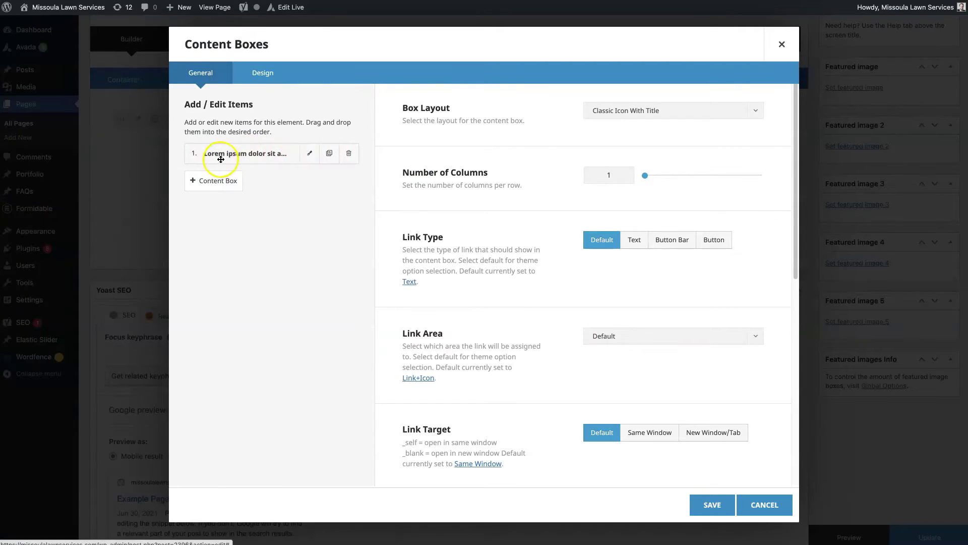
pyautogui.click(328, 154)
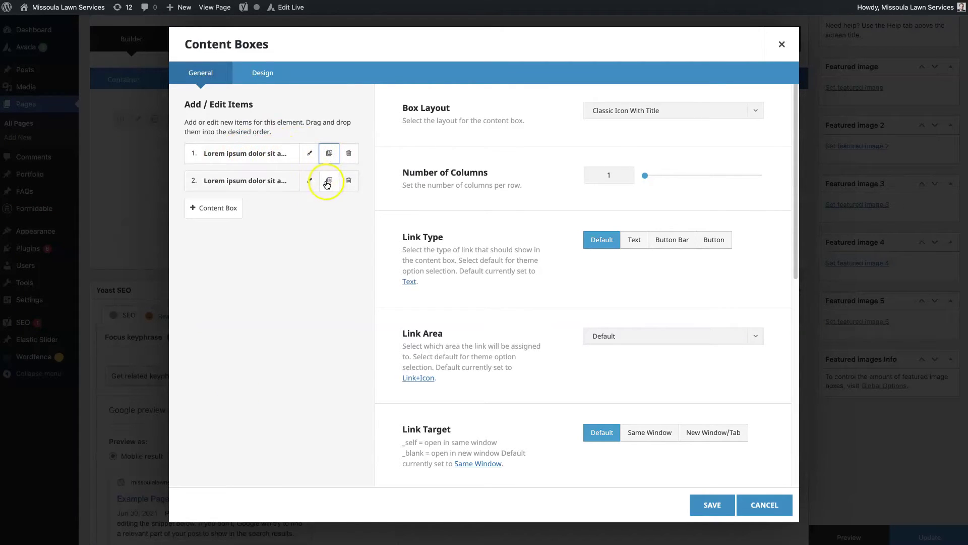
pyautogui.click(309, 181)
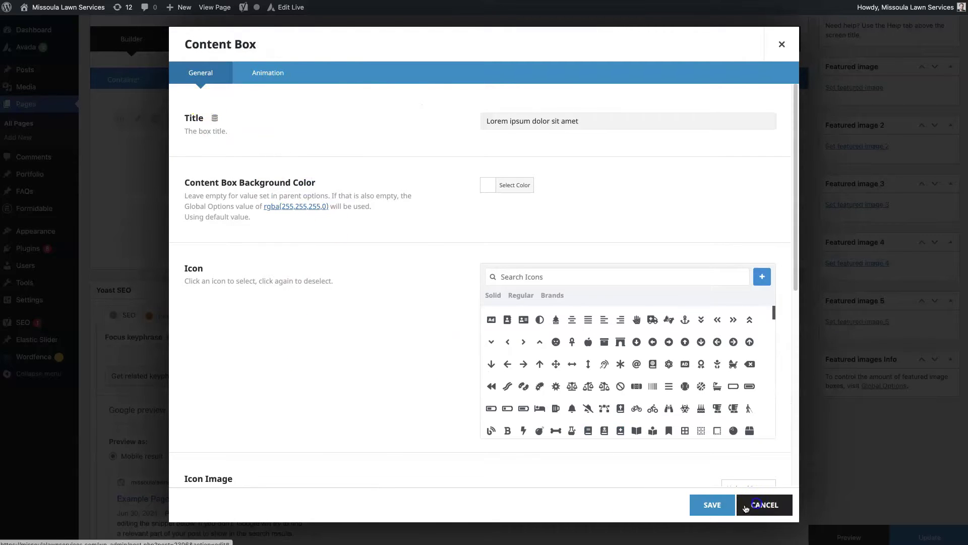
pyautogui.click(764, 504)
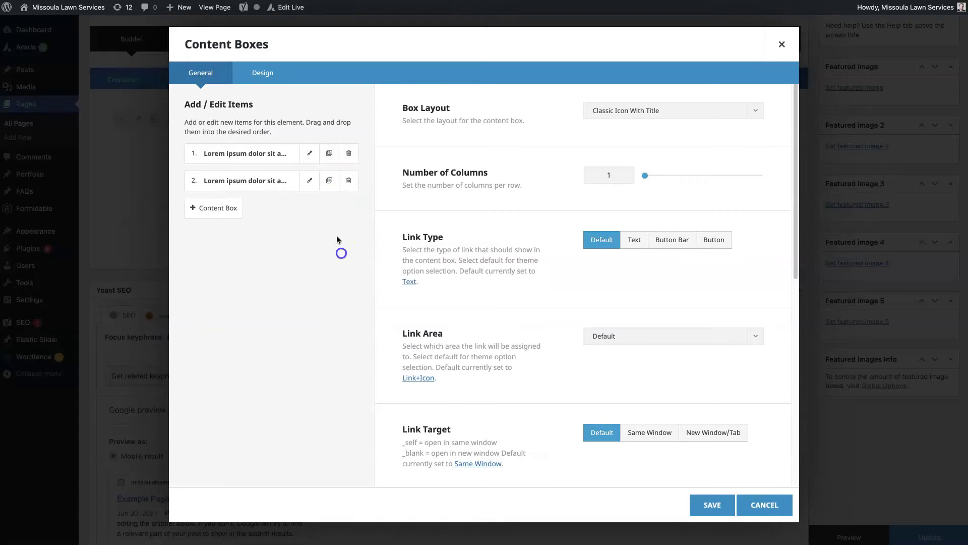
pyautogui.click(711, 504)
pyautogui.click(834, 529)
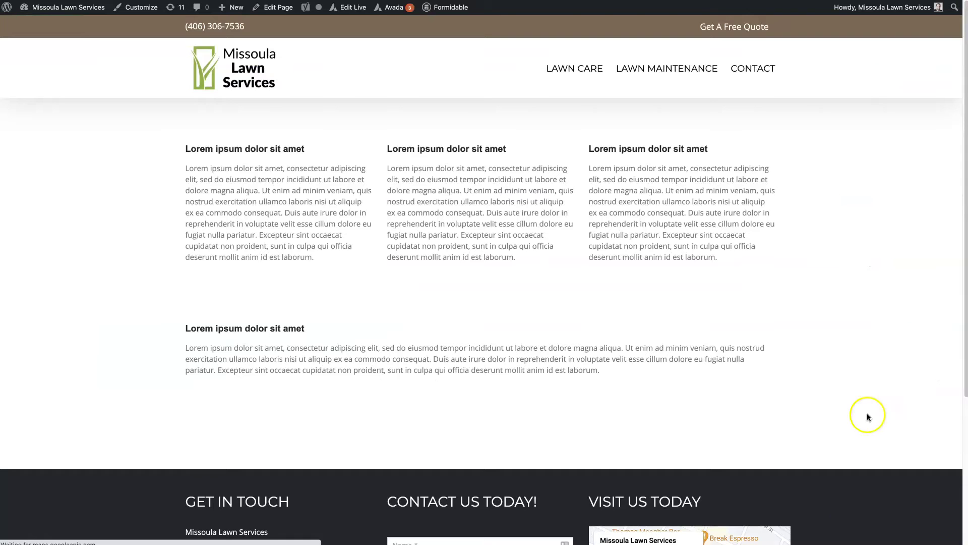
# Set the second Content Boxes element to 2 columns and preview the side-by-side boxes
pyautogui.moveTo(882, 7)
pyautogui.hotkey('ctrl', 'w')
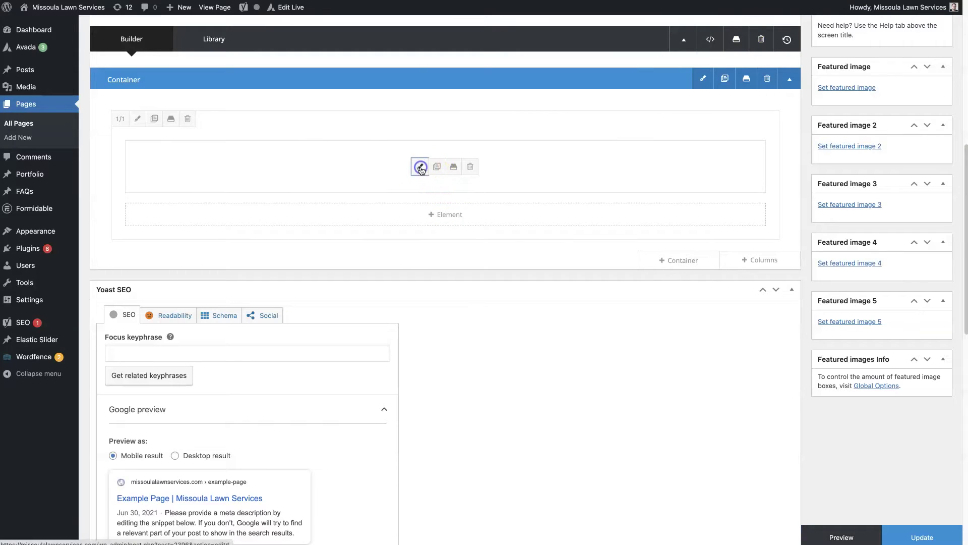
pyautogui.click(421, 168)
pyautogui.click(584, 175)
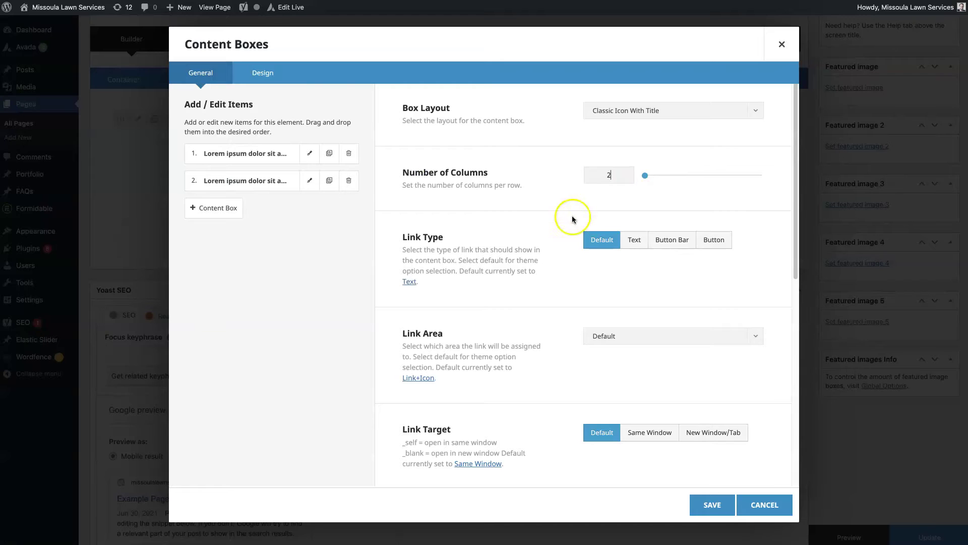
pyautogui.click(708, 504)
pyautogui.click(846, 536)
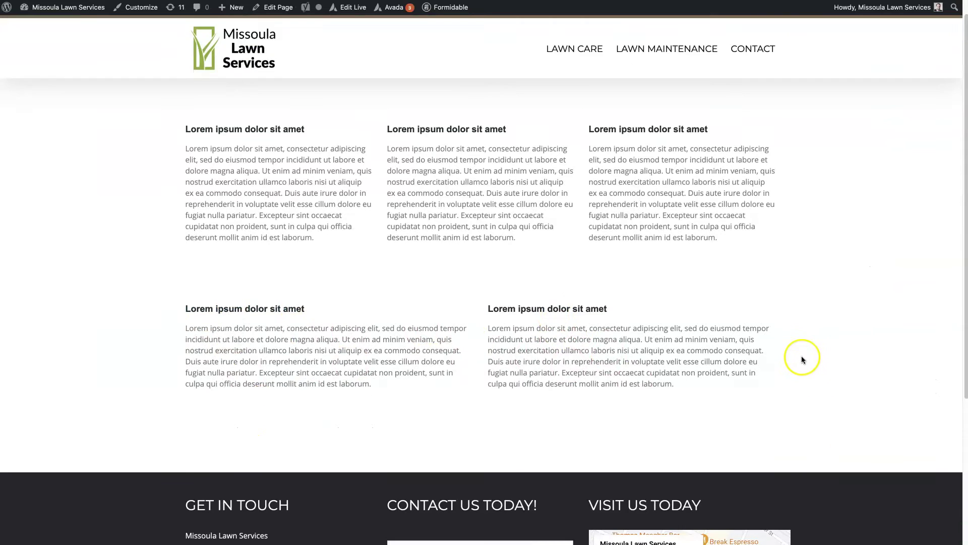
pyautogui.scroll(-3, 800, 356)
pyautogui.scroll(3, 502, 106)
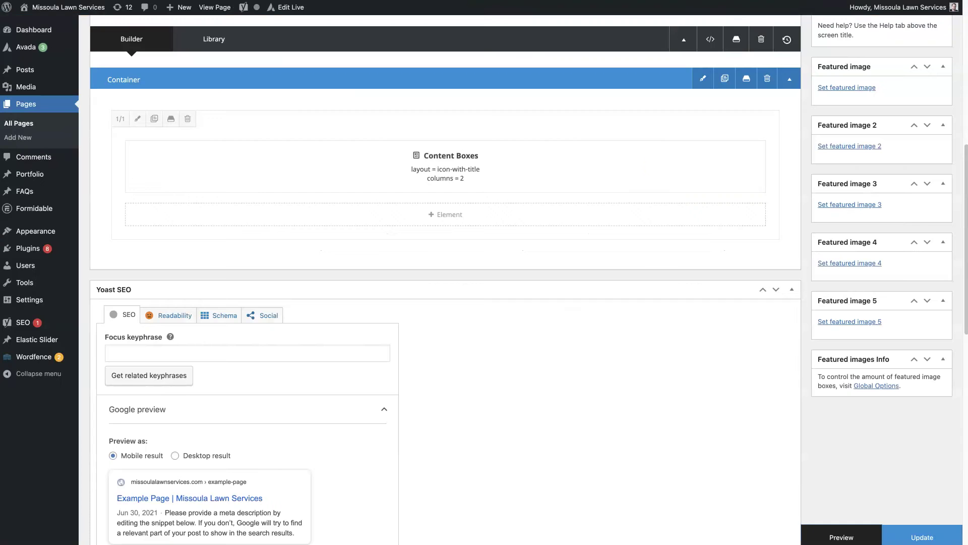
# Change the Box Layout to Classic Icon Boxed, save, and preview the page
pyautogui.scroll(1, 640, 202)
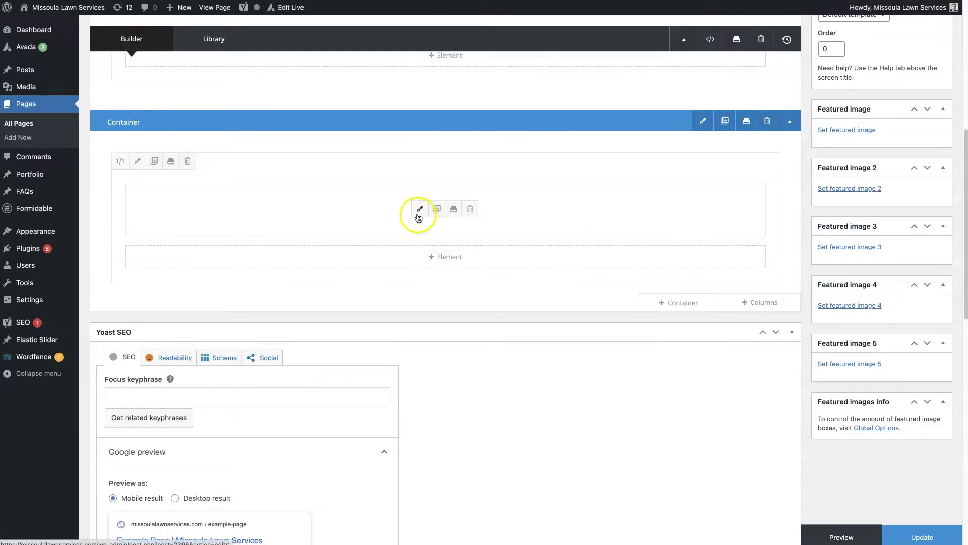
pyautogui.click(419, 209)
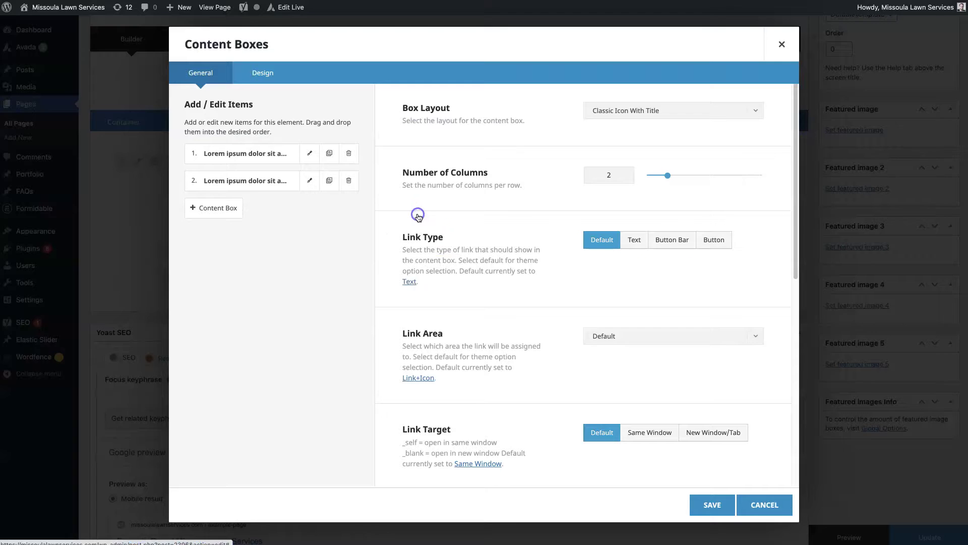
pyautogui.click(626, 114)
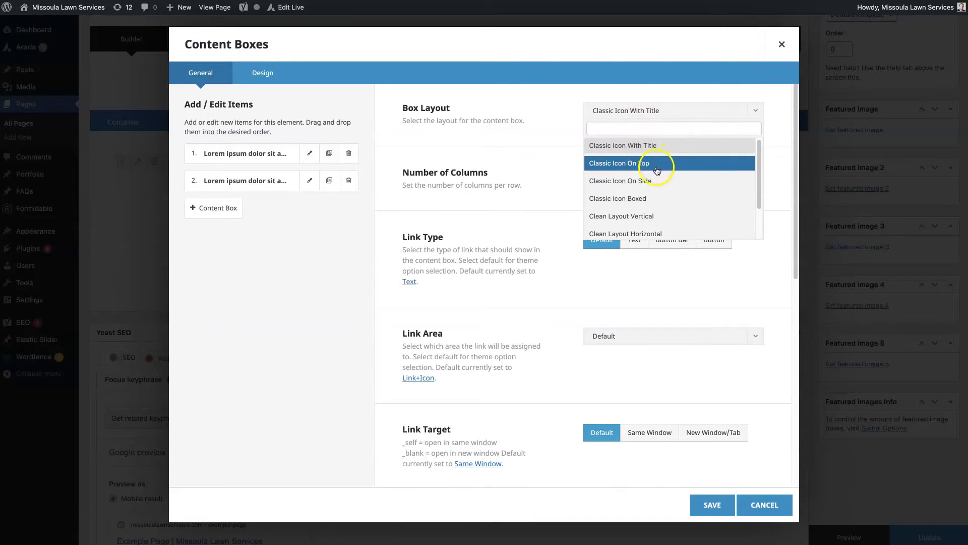
pyautogui.scroll(-2, 657, 181)
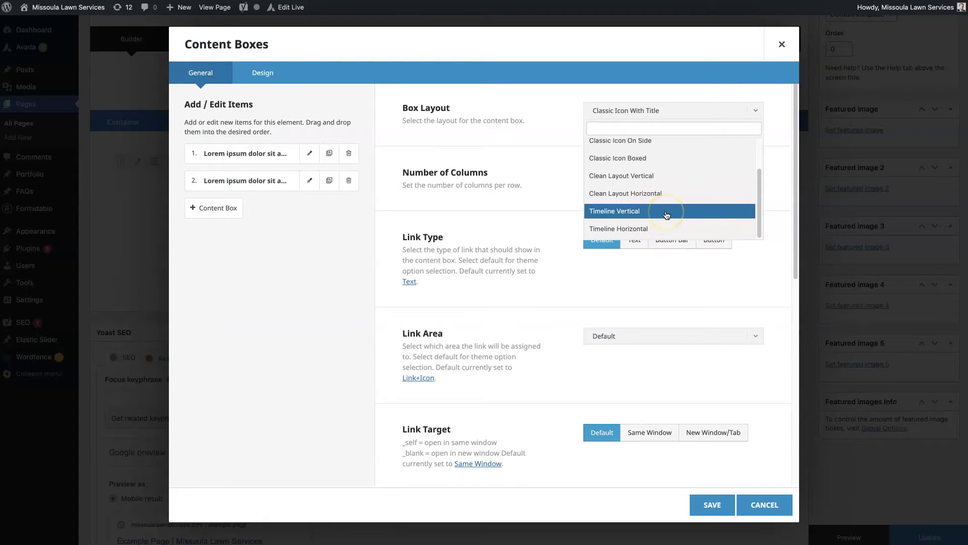
pyautogui.scroll(2, 666, 212)
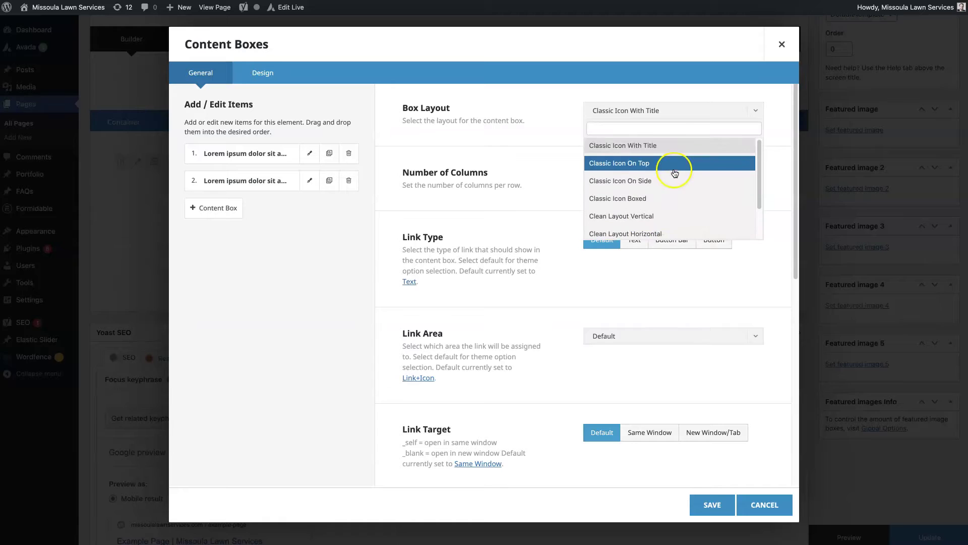
pyautogui.click(658, 200)
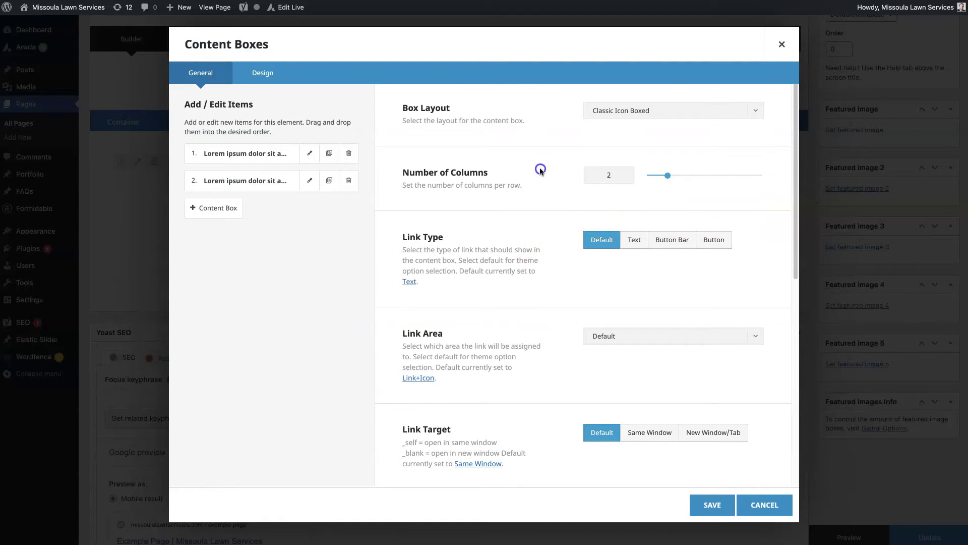
pyautogui.click(712, 513)
pyautogui.click(849, 536)
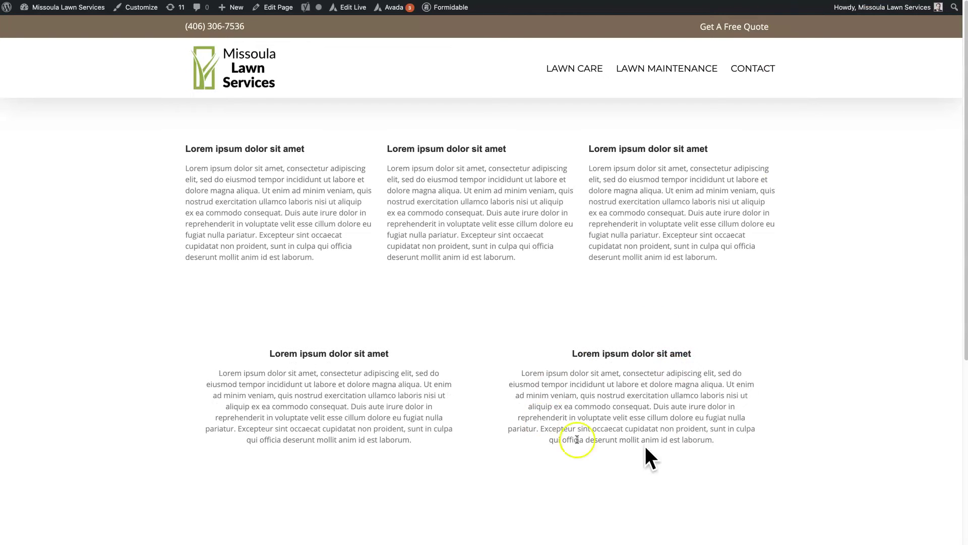
# Give the first content box the face icon and the second box its own icon
pyautogui.hotkey('ctrl', 'w')
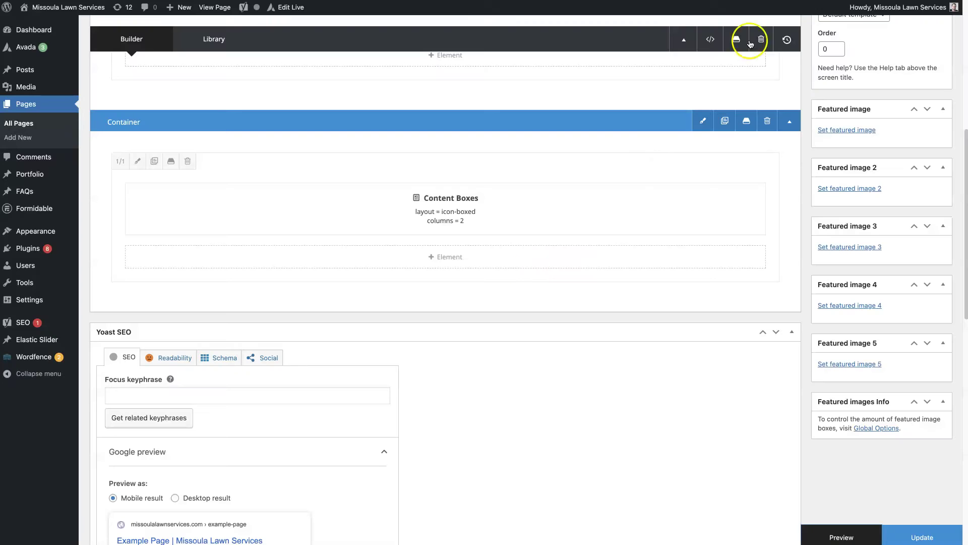
pyautogui.click(424, 210)
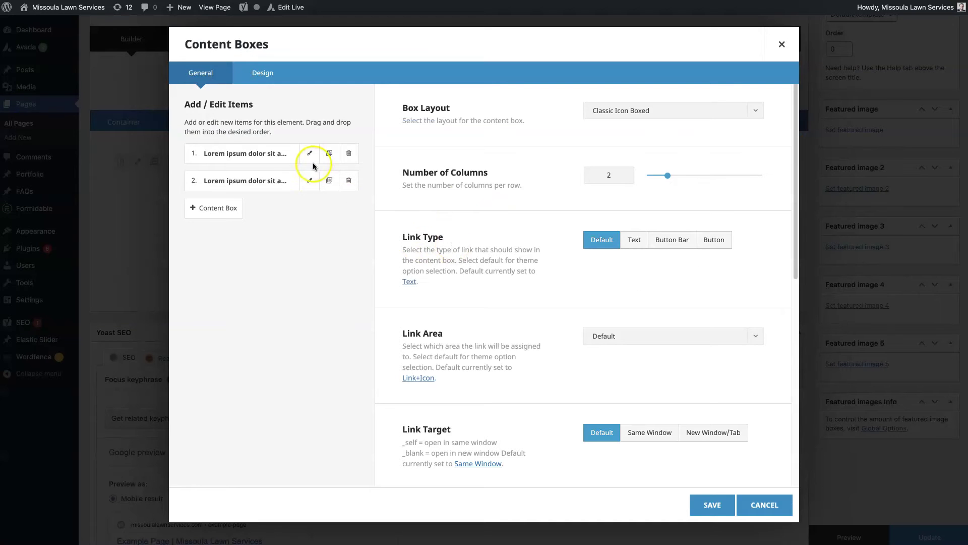
pyautogui.click(309, 153)
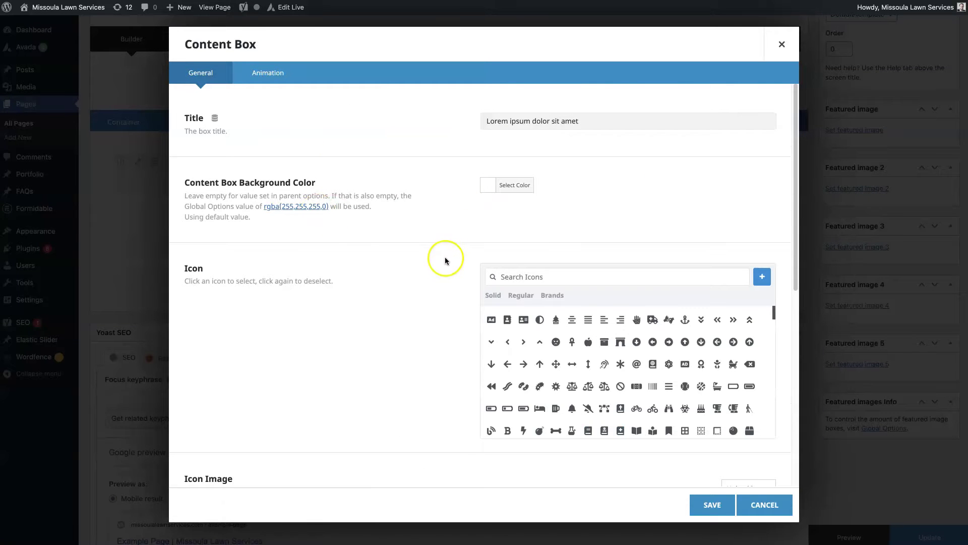
pyautogui.click(556, 342)
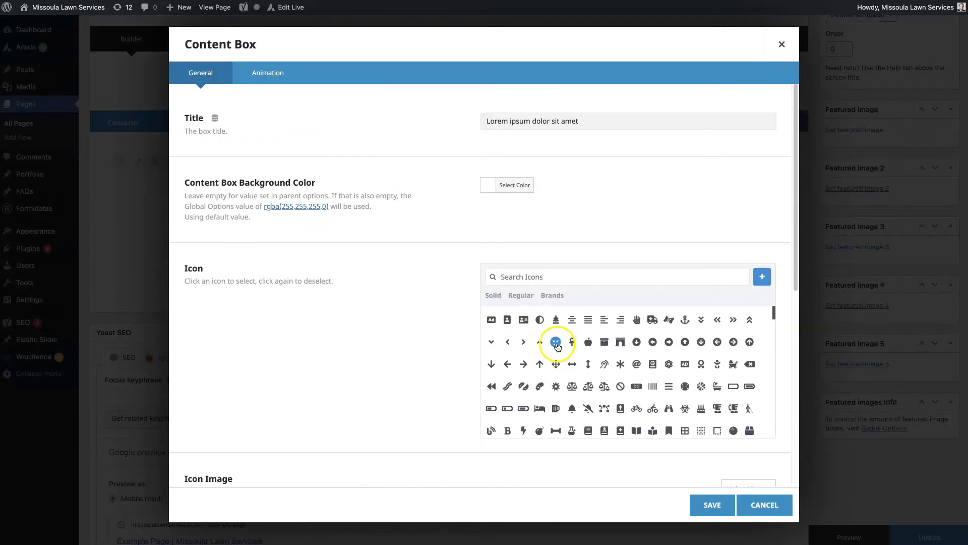
pyautogui.click(712, 504)
pyautogui.click(311, 183)
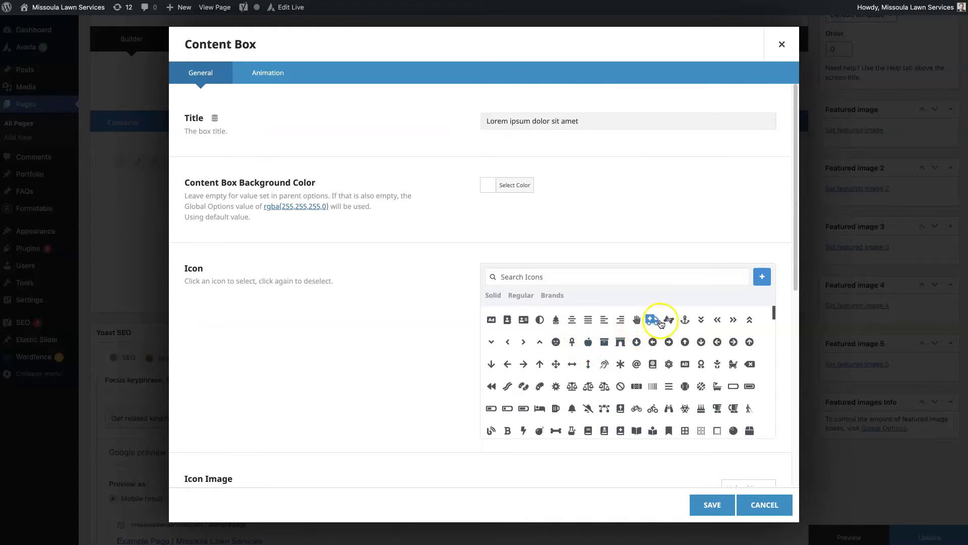
pyautogui.click(685, 319)
pyautogui.click(707, 506)
# Save the Content Boxes icon changes and preview the page on the front end
pyautogui.click(707, 505)
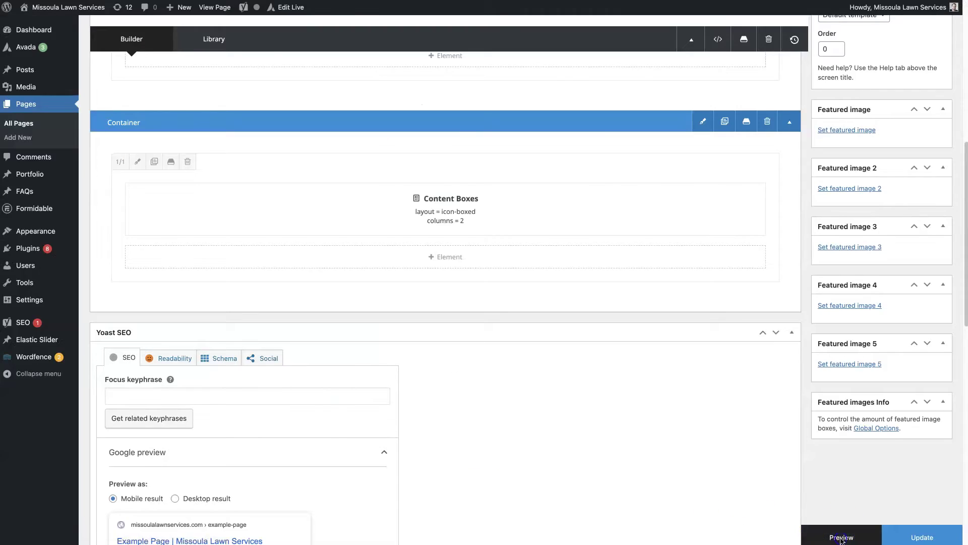
pyautogui.click(841, 537)
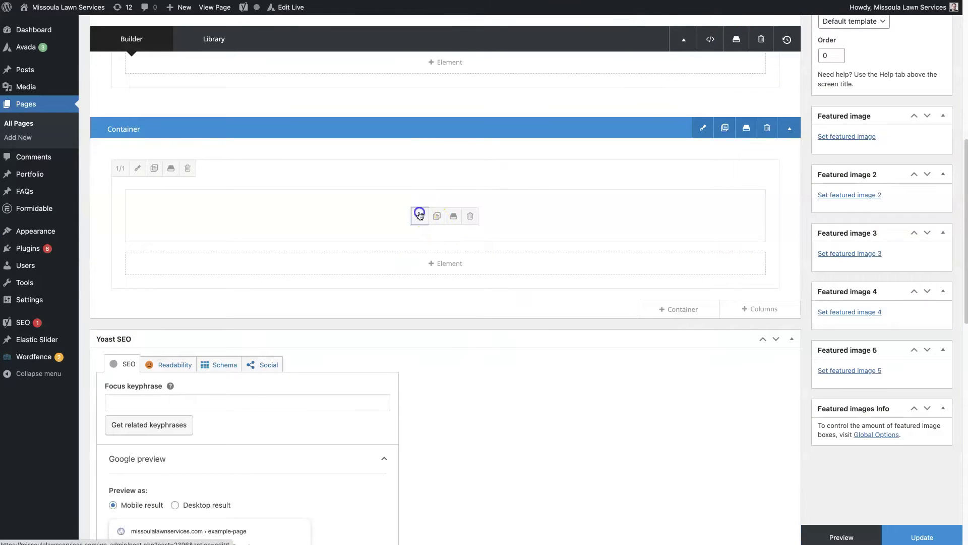
# Review the Content Boxes General tab's link, alignment and visibility options without changing them
pyautogui.click(419, 215)
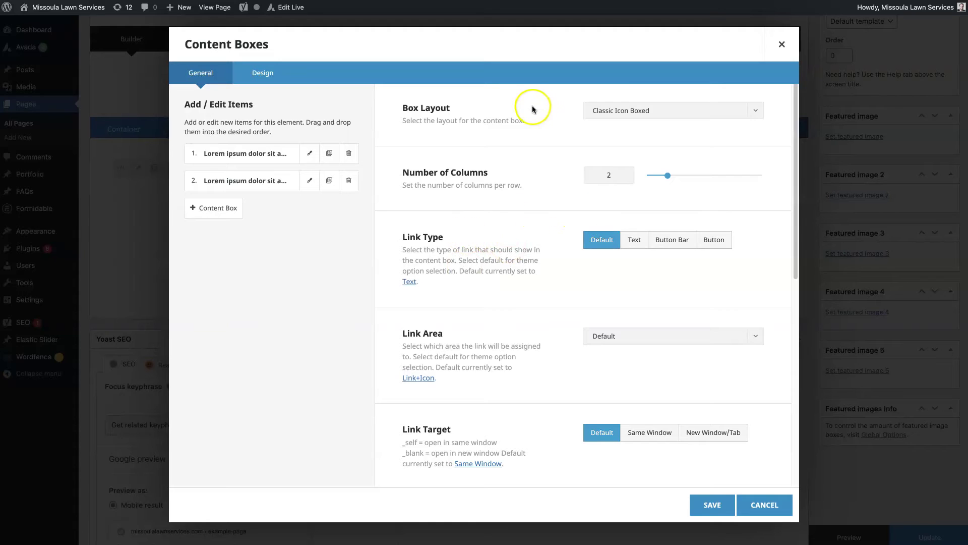
pyautogui.scroll(-7, 539, 170)
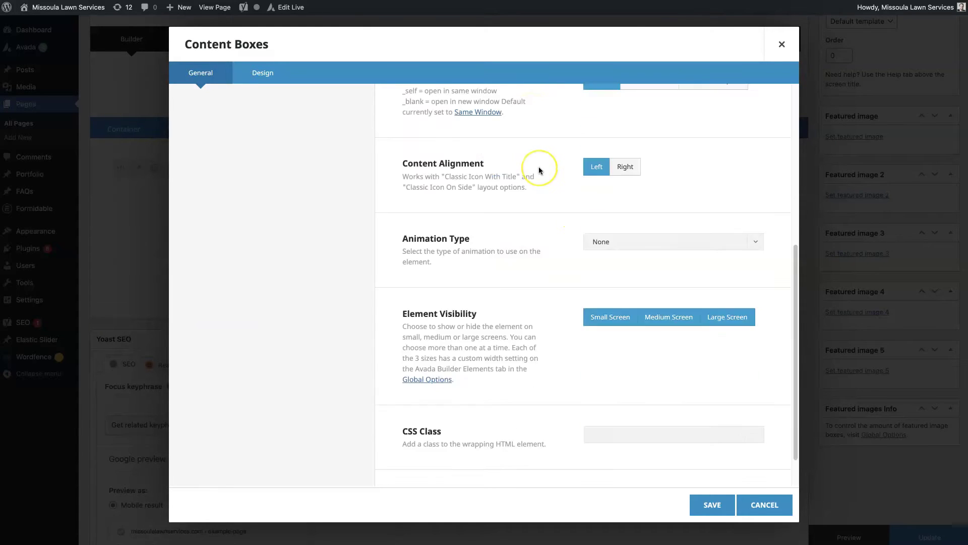
pyautogui.scroll(7, 539, 170)
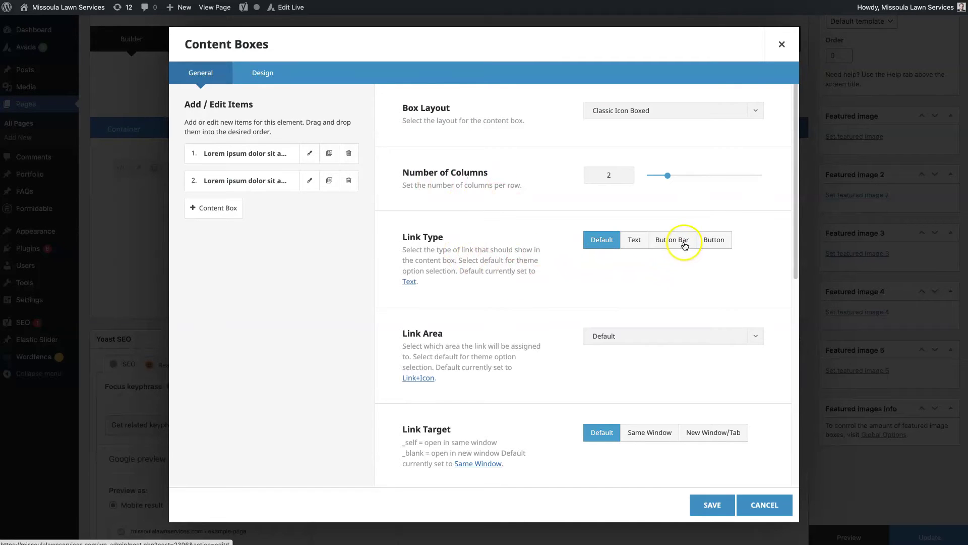
pyautogui.scroll(-3, 557, 291)
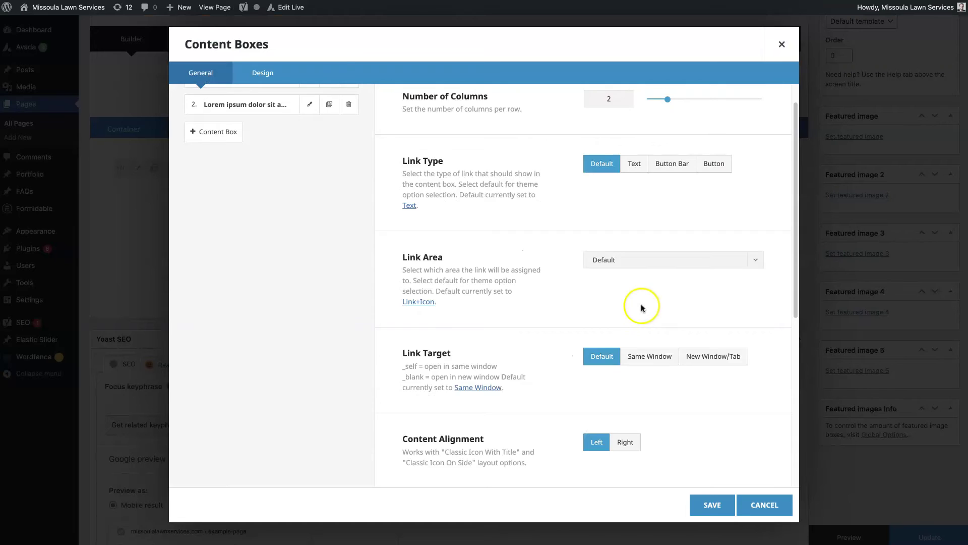
pyautogui.scroll(-3, 638, 278)
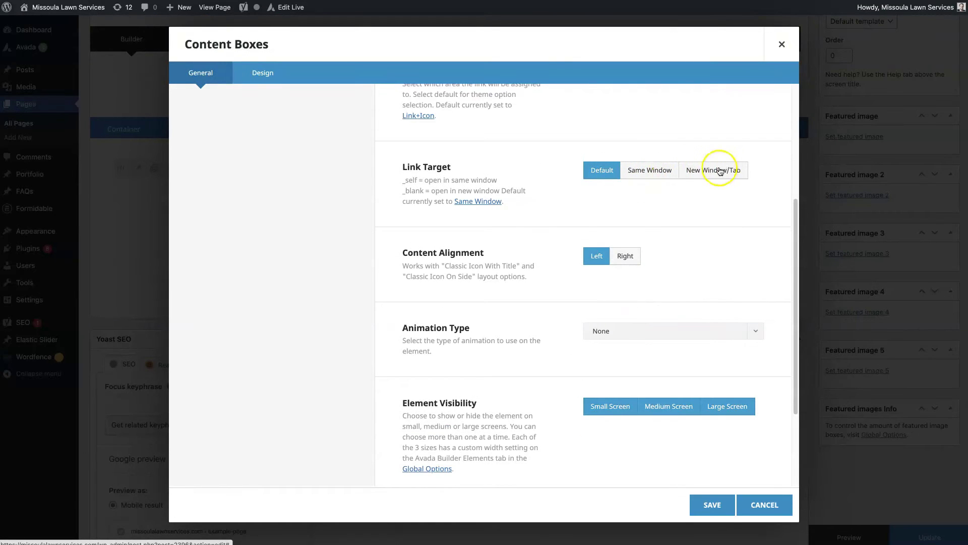
pyautogui.scroll(-1, 537, 261)
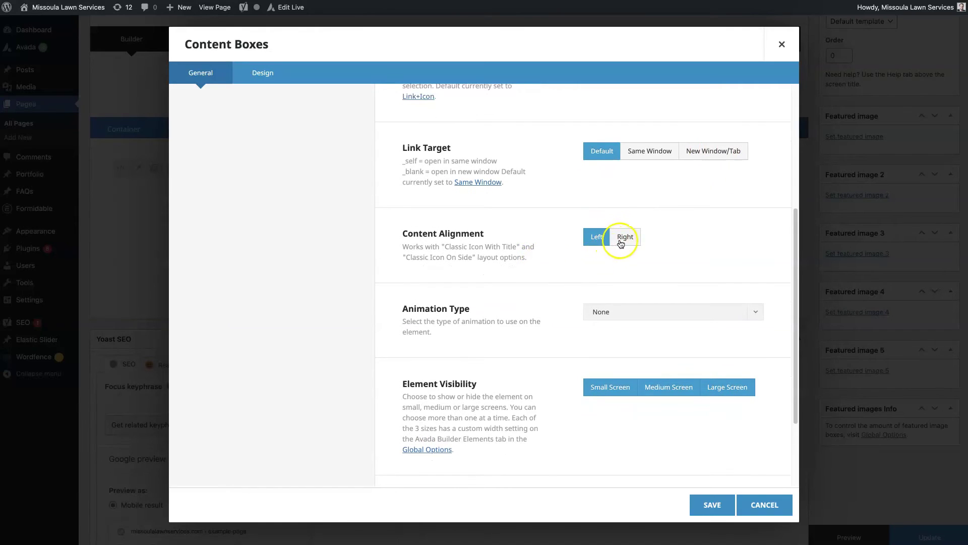
pyautogui.scroll(-3, 534, 256)
pyautogui.scroll(-1, 534, 314)
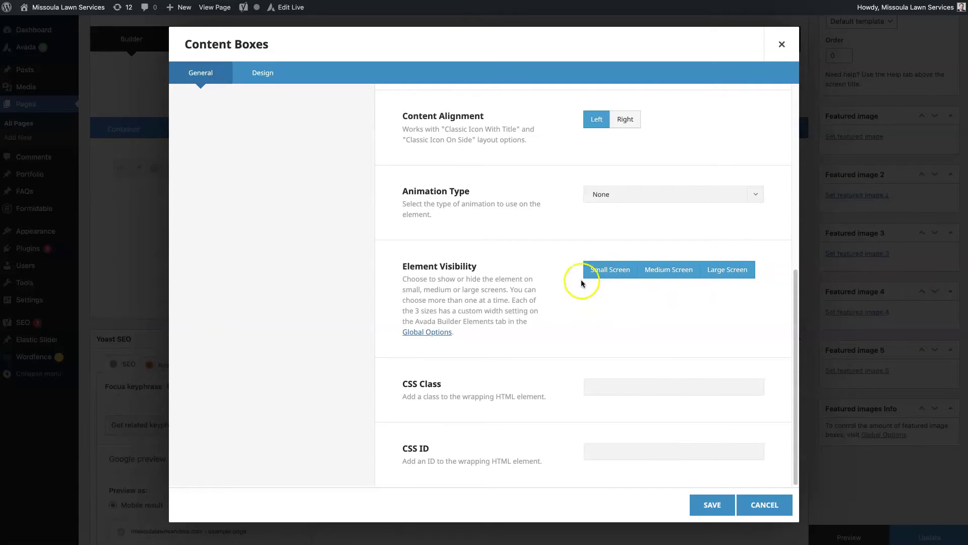
pyautogui.scroll(15, 553, 279)
pyautogui.scroll(-15, 560, 292)
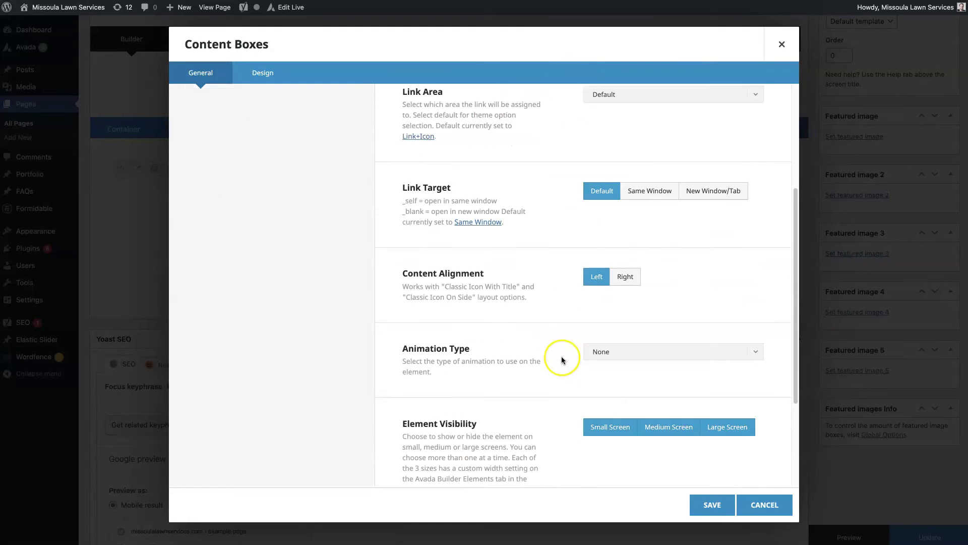
pyautogui.scroll(15, 563, 359)
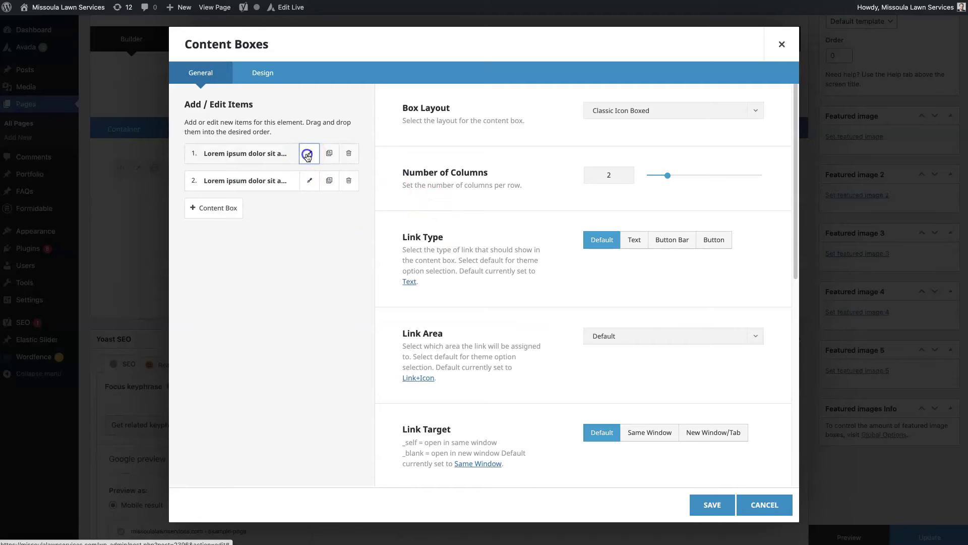
# Give the first content box an #e2e2e2 grey background, save, and preview the page
pyautogui.click(307, 154)
pyautogui.scroll(-8, 381, 251)
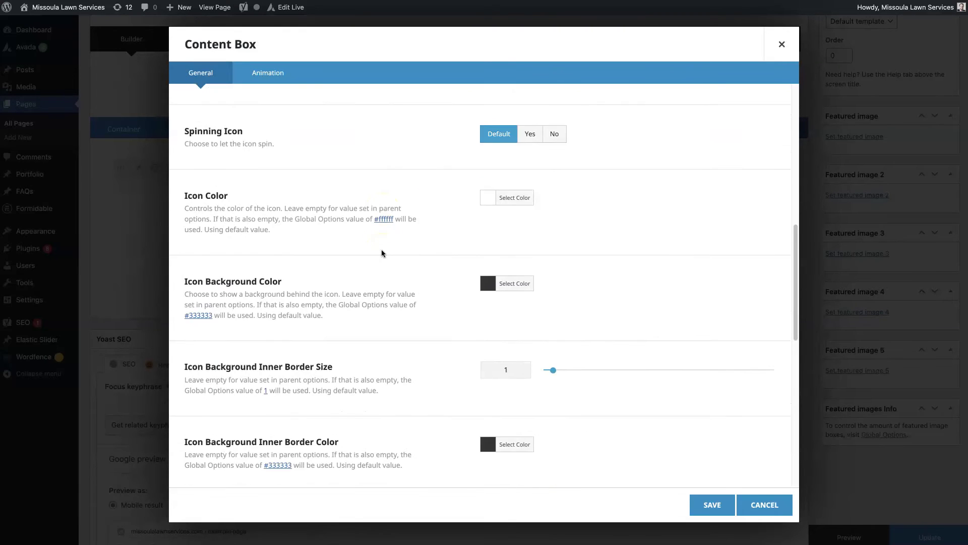
pyautogui.scroll(8, 381, 249)
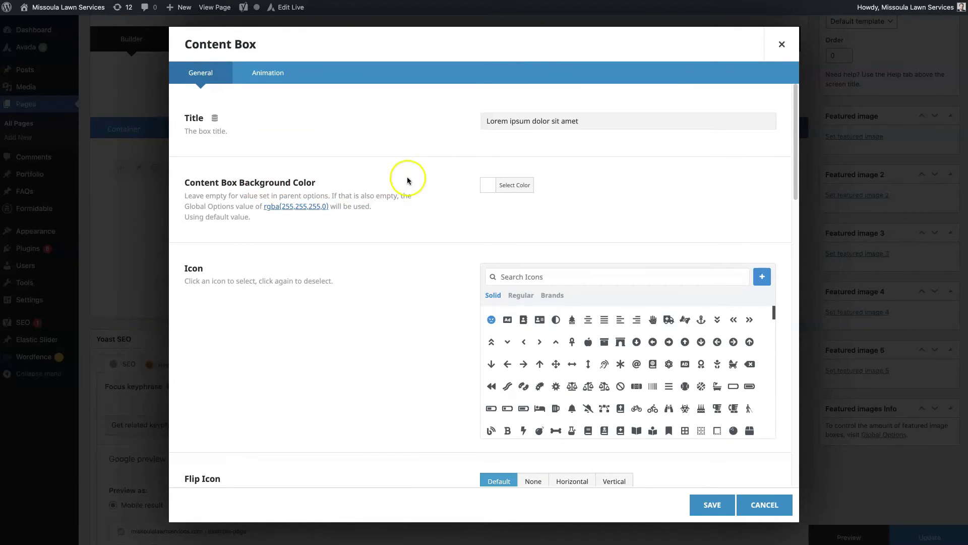
pyautogui.click(484, 186)
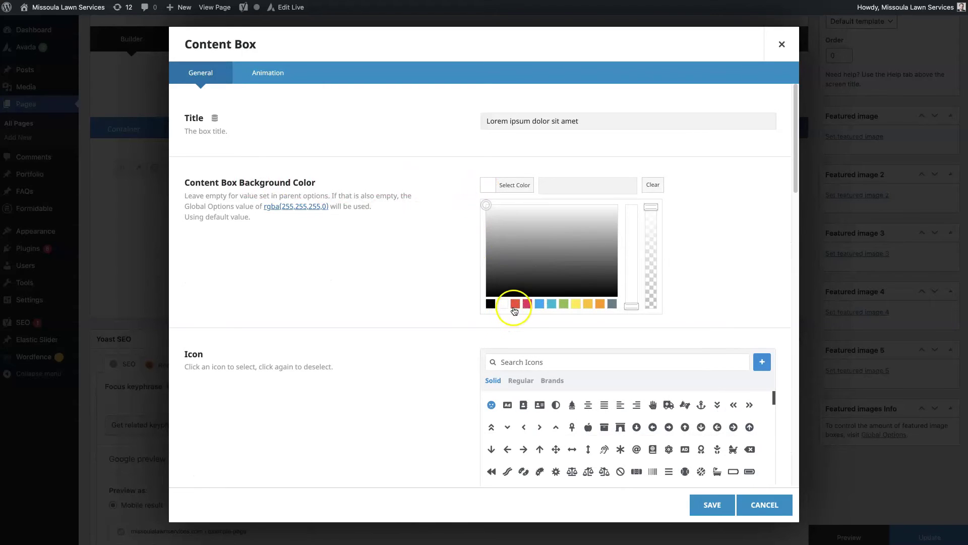
pyautogui.click(487, 209)
pyautogui.click(473, 227)
pyautogui.click(708, 502)
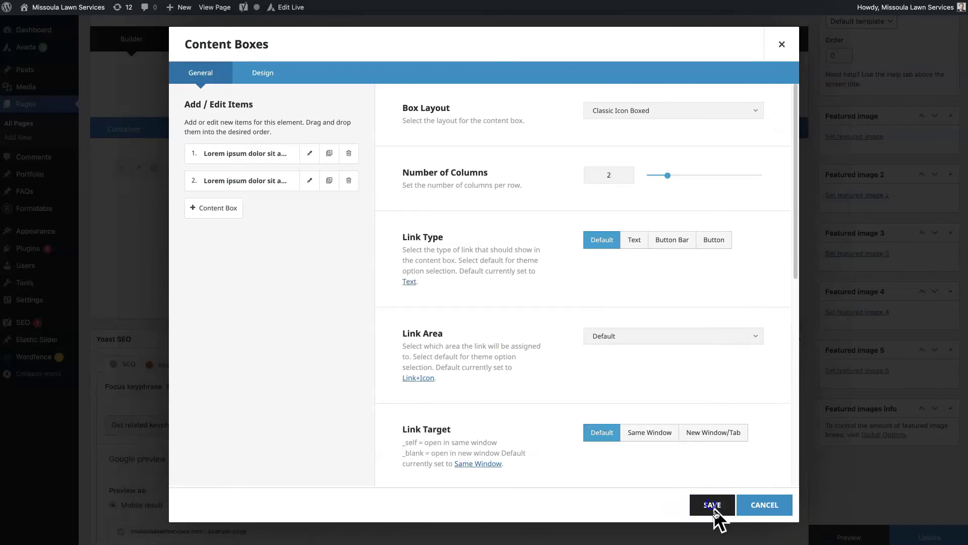
pyautogui.click(713, 506)
pyautogui.click(827, 537)
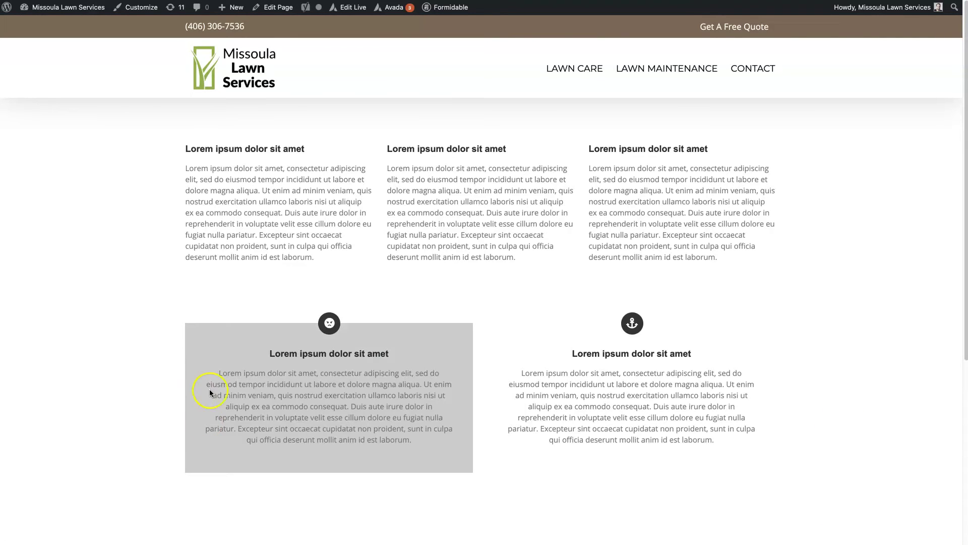
# Scroll through the front-end preview to inspect the two content boxes
pyautogui.scroll(-2, 57, 365)
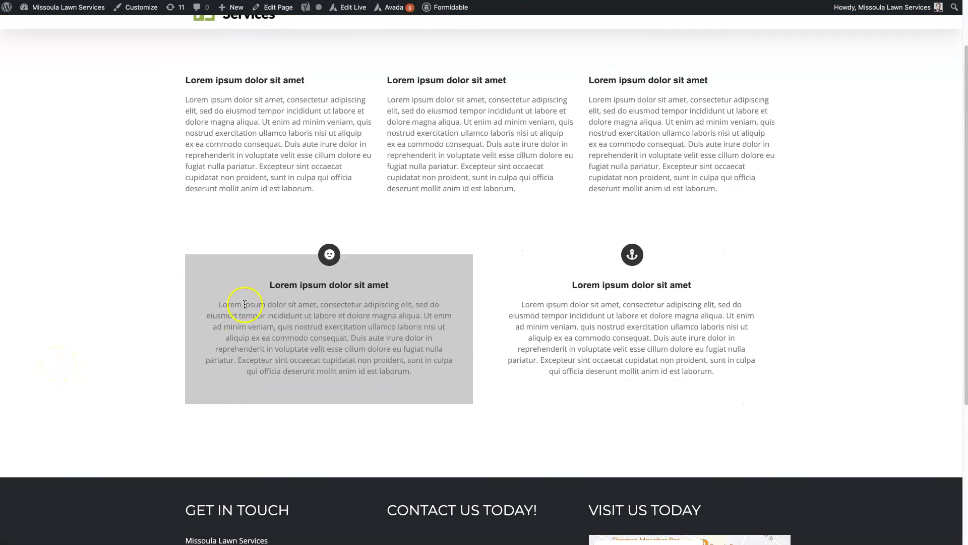
pyautogui.scroll(1, 132, 313)
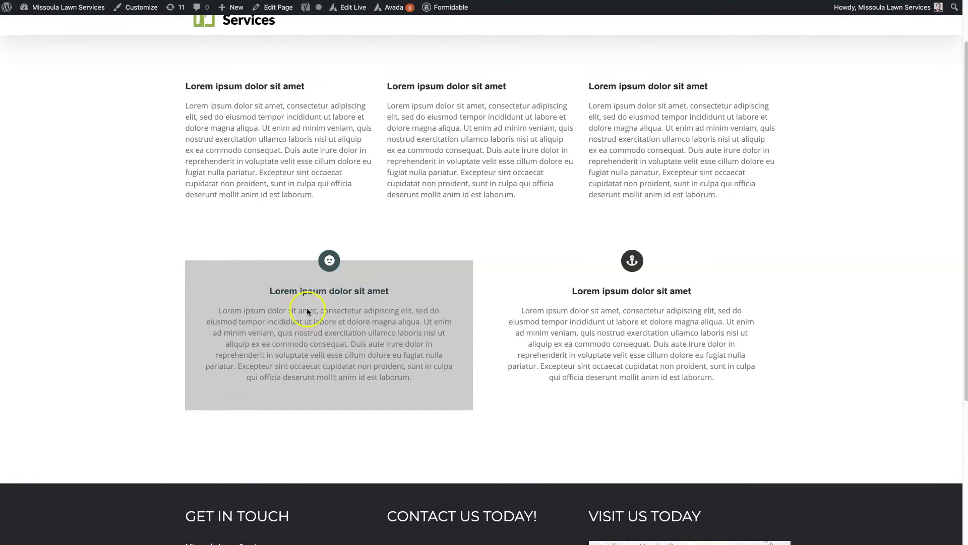
pyautogui.scroll(2, 858, 388)
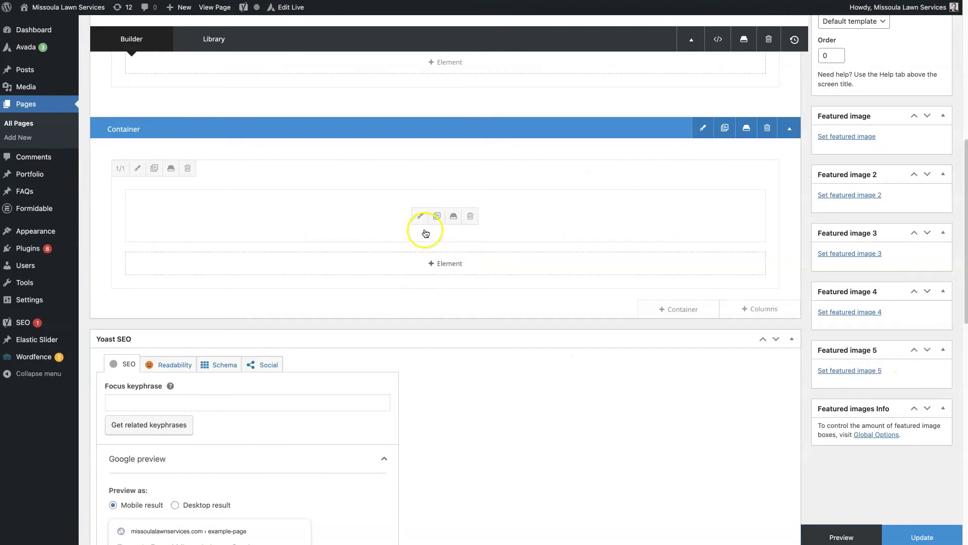
# In the first content box, flip the icon horizontally, rotate it 180°, and make it spin
pyautogui.click(417, 217)
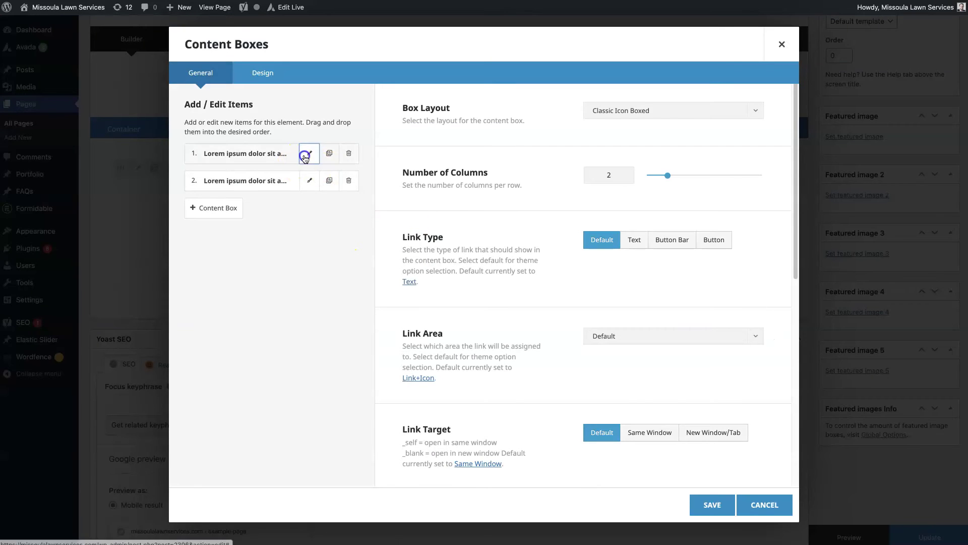
pyautogui.click(304, 155)
pyautogui.scroll(-5, 409, 298)
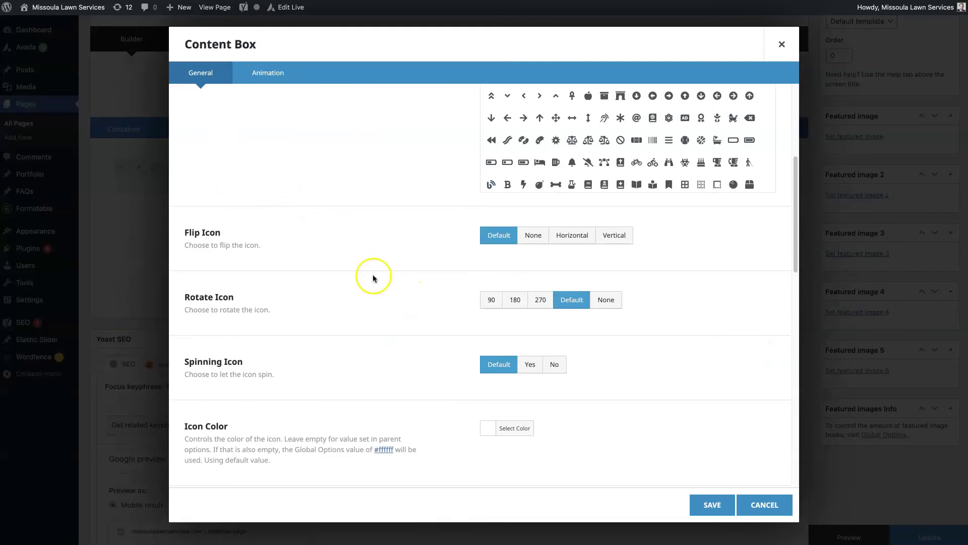
pyautogui.click(576, 239)
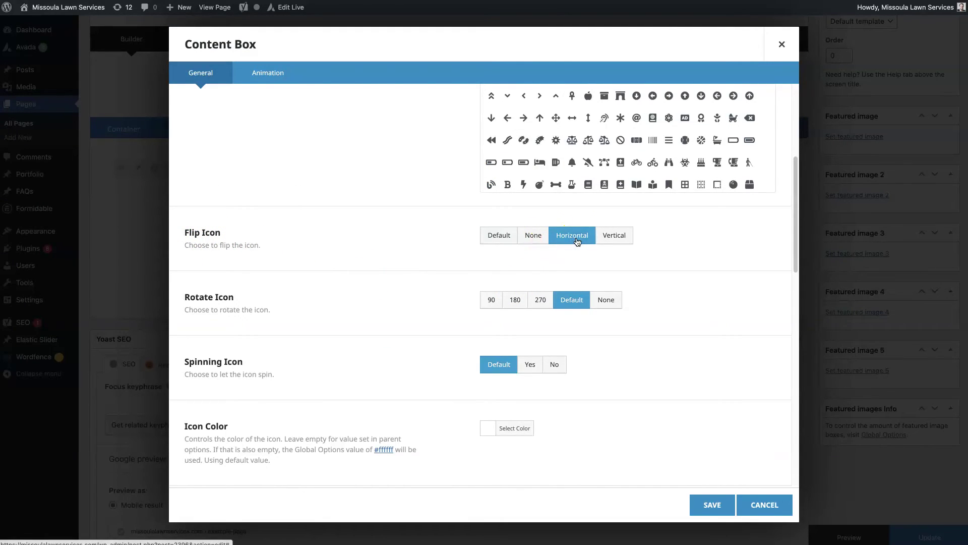
pyautogui.click(516, 302)
pyautogui.scroll(-2, 426, 298)
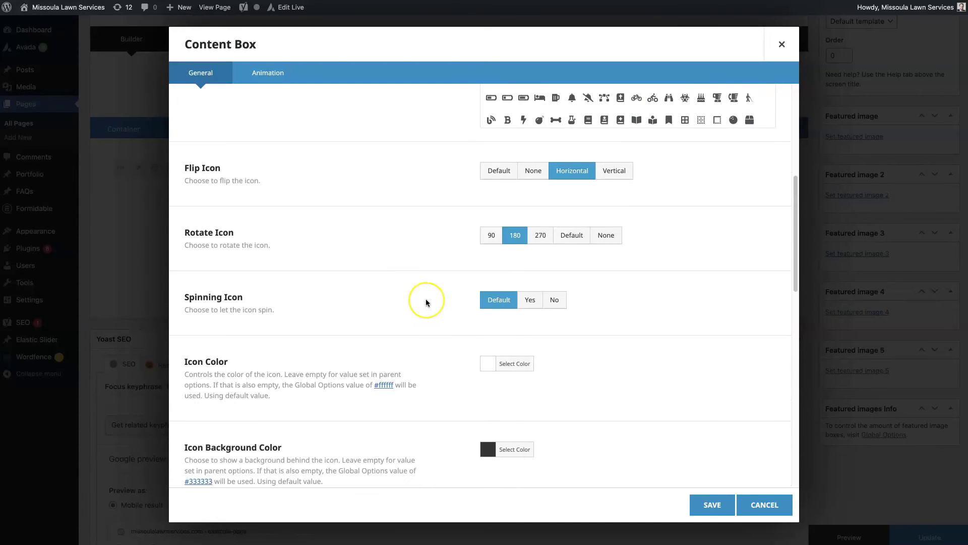
pyautogui.click(524, 280)
pyautogui.scroll(-2, 421, 303)
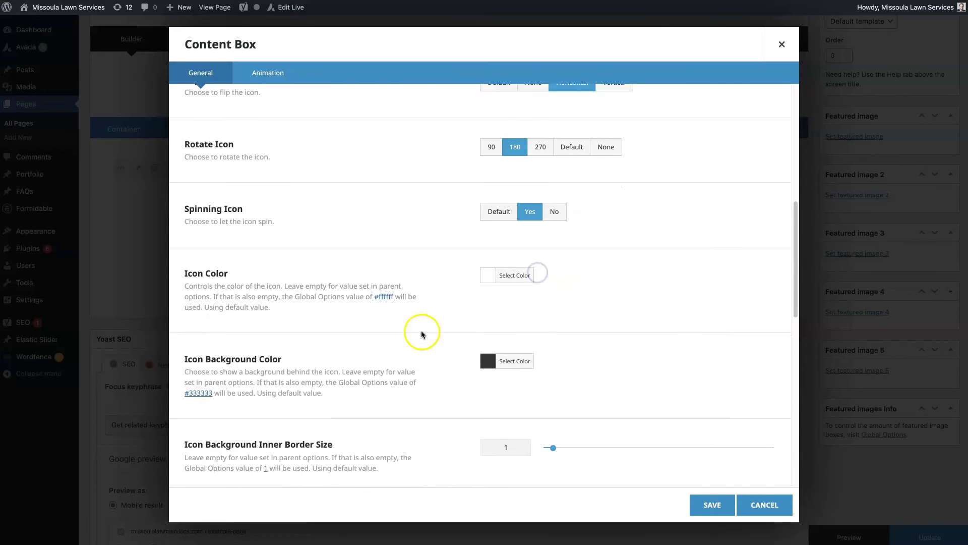
# Set the first box's icon colour to blue and its background to yellow
pyautogui.click(484, 264)
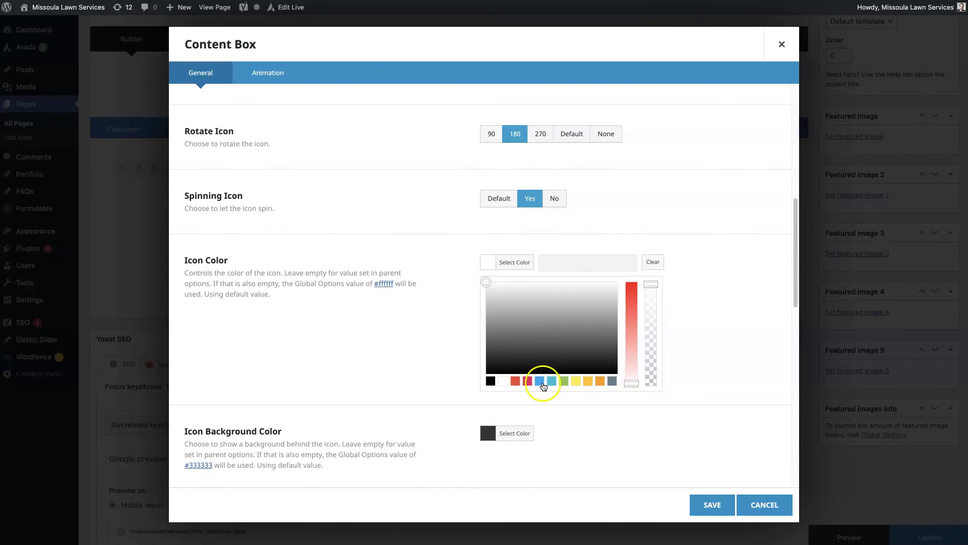
pyautogui.click(539, 381)
pyautogui.click(420, 378)
pyautogui.scroll(-2, 465, 319)
pyautogui.click(486, 279)
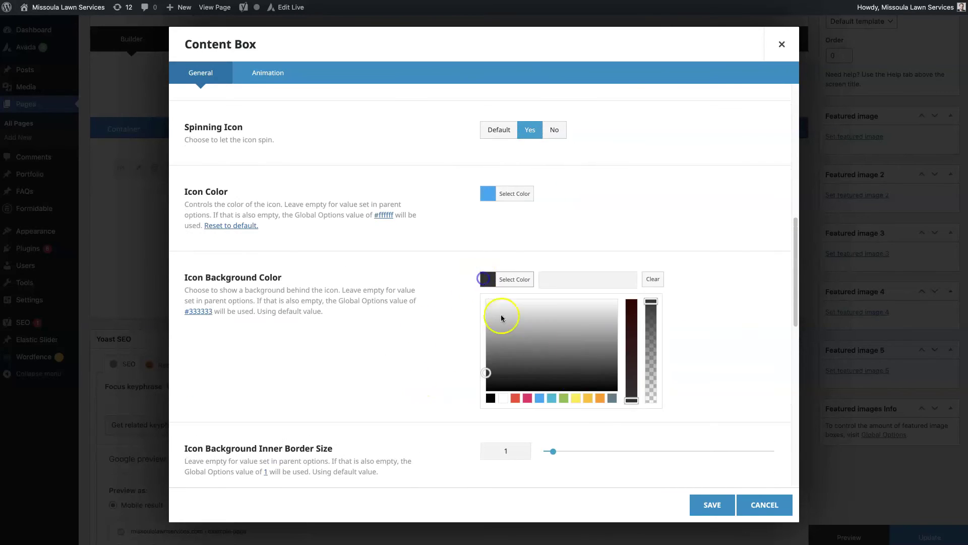
pyautogui.click(589, 399)
pyautogui.click(410, 277)
# Set the Read More link URL to '#', then save the box and the Content Boxes element
pyautogui.scroll(-3, 410, 342)
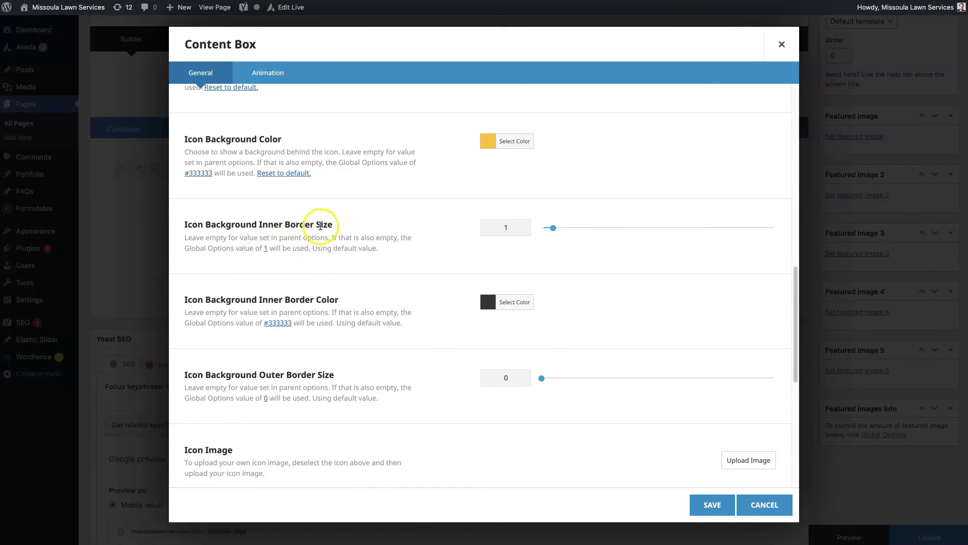
pyautogui.scroll(-1, 363, 296)
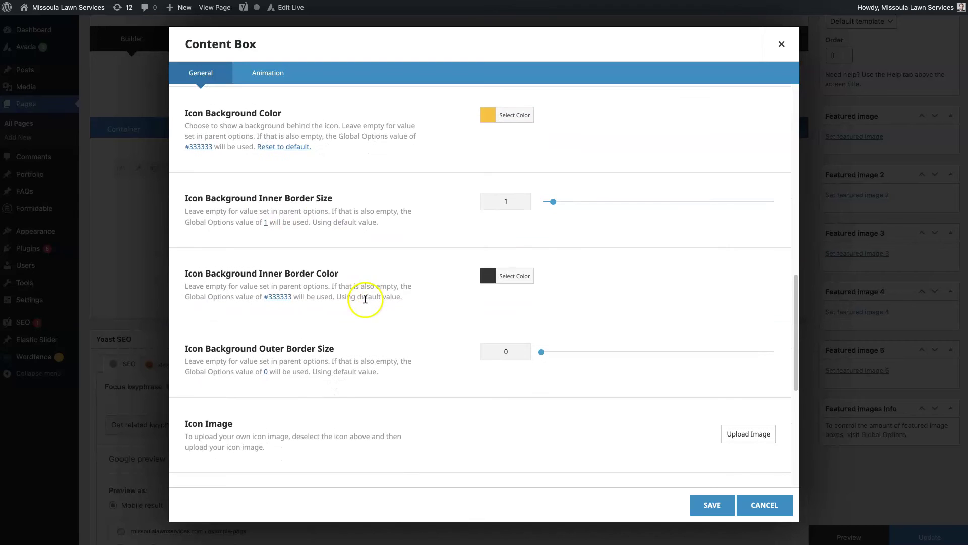
pyautogui.scroll(-5, 441, 349)
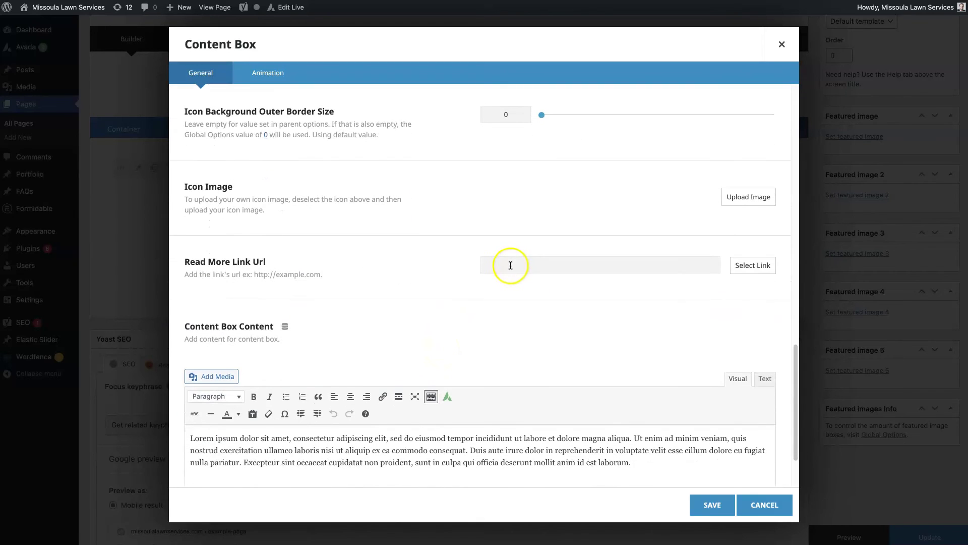
pyautogui.click(511, 265)
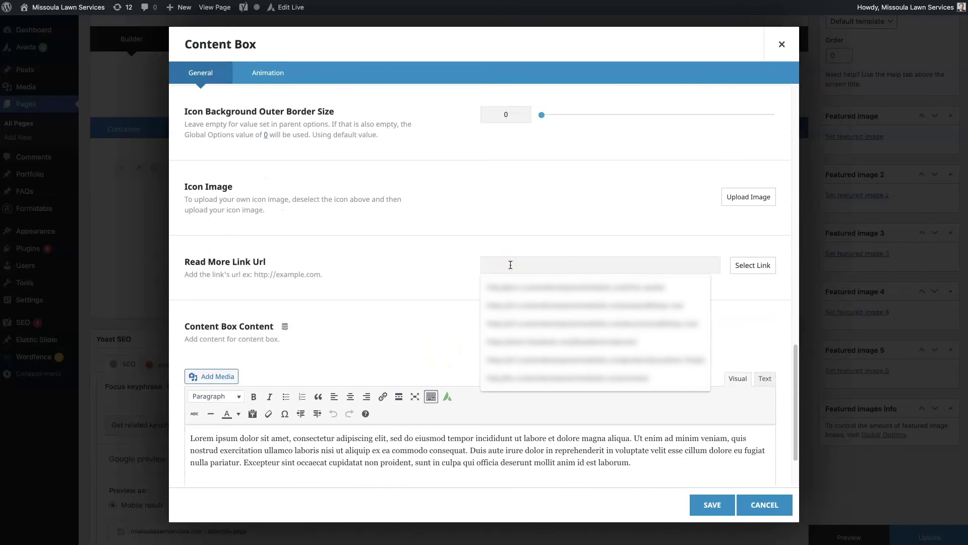
pyautogui.write('#')
pyautogui.click(397, 260)
pyautogui.scroll(-4, 446, 353)
pyautogui.click(712, 504)
pyautogui.click(708, 503)
pyautogui.click(840, 524)
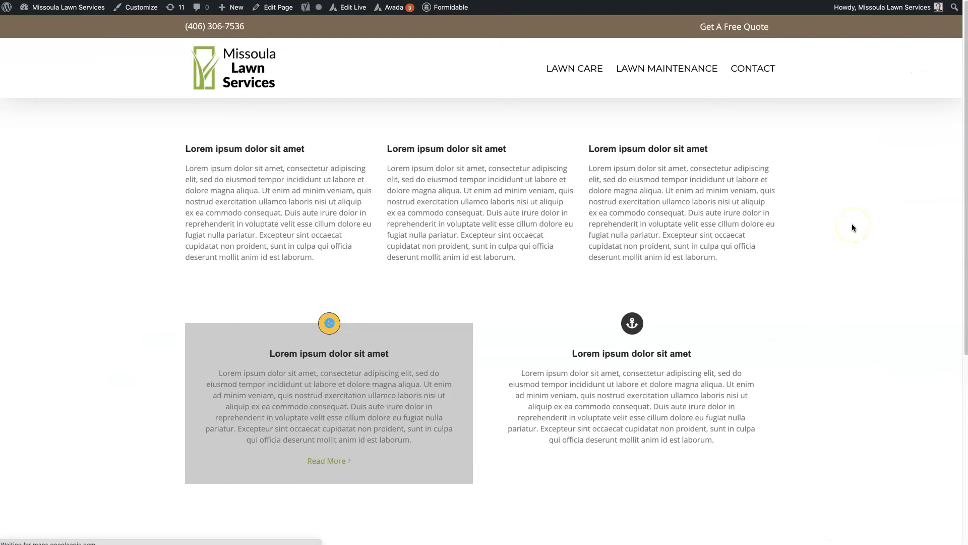
# Scroll the preview to inspect the first box's yellow icon and its Read More link
pyautogui.scroll(-1, 852, 227)
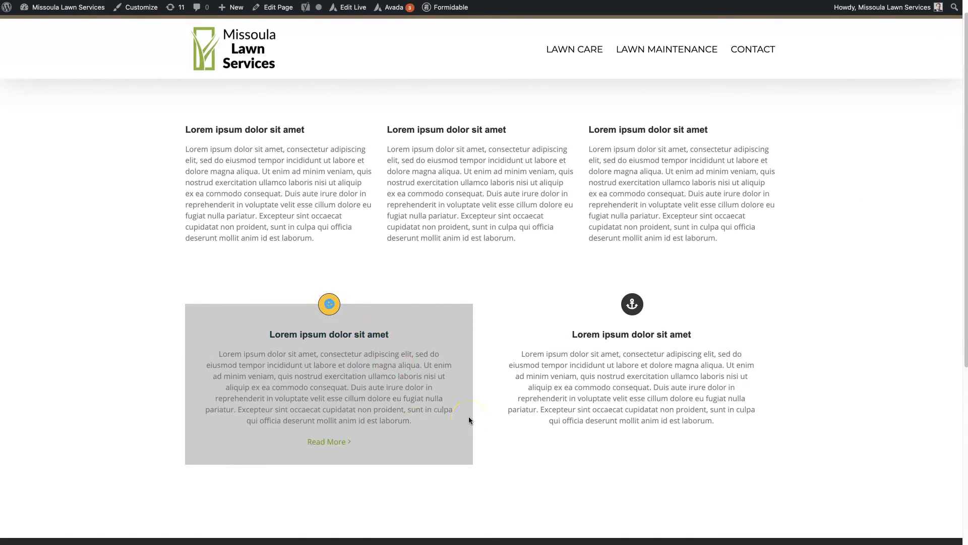
pyautogui.click(322, 442)
pyautogui.scroll(-1, 557, 442)
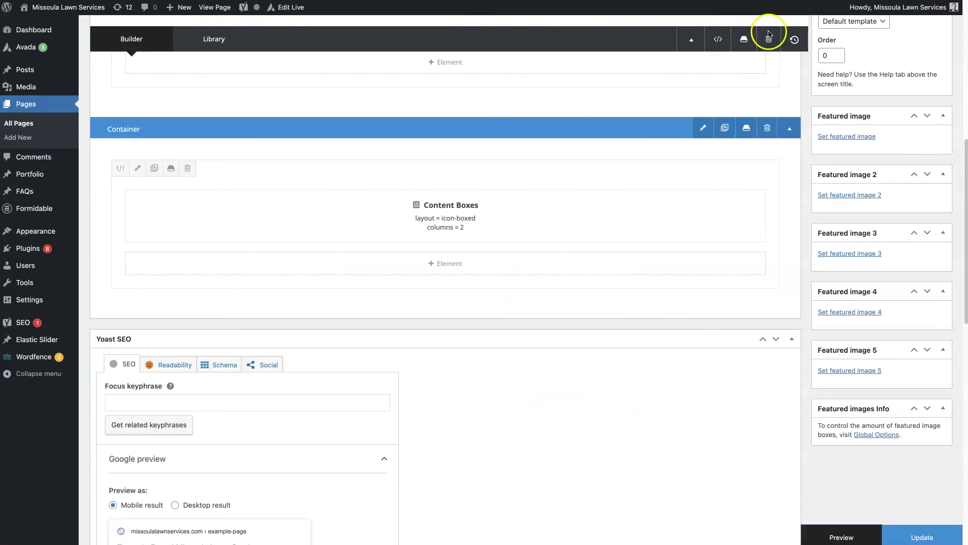
# Duplicate the first box twice, delete the extra fourth copy, and save the element
pyautogui.click(419, 220)
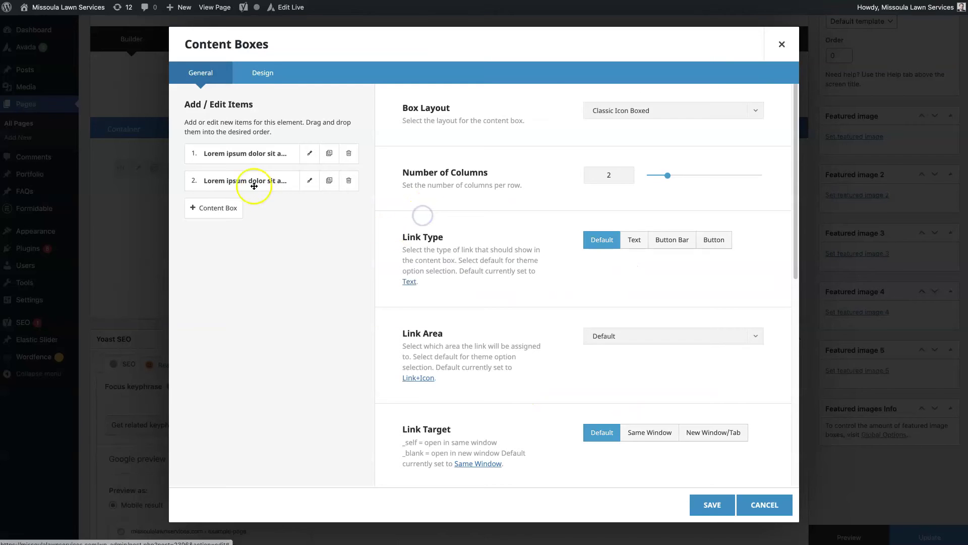
pyautogui.click(328, 154)
pyautogui.click(328, 154)
pyautogui.click(350, 236)
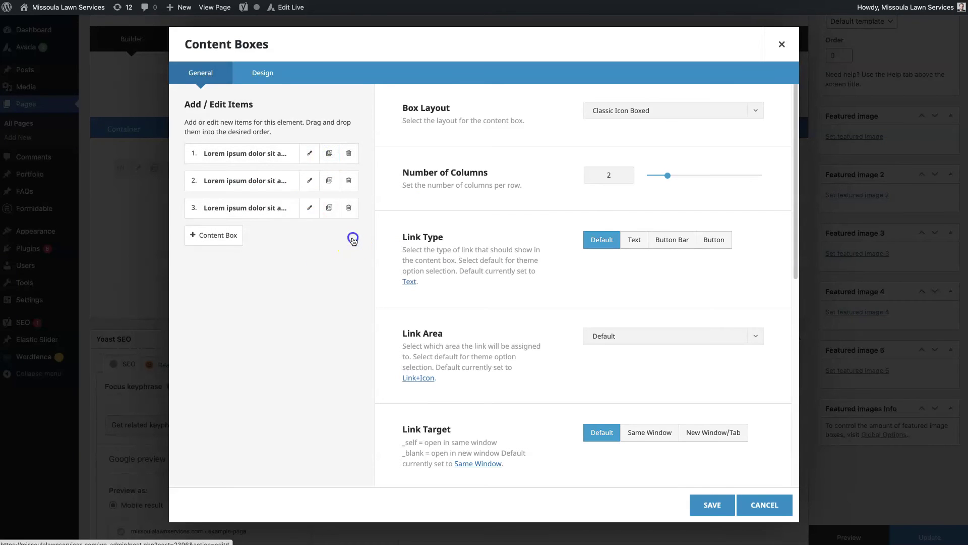
pyautogui.click(705, 498)
# Duplicate the third box to make four content boxes, save, and preview
pyautogui.click(417, 217)
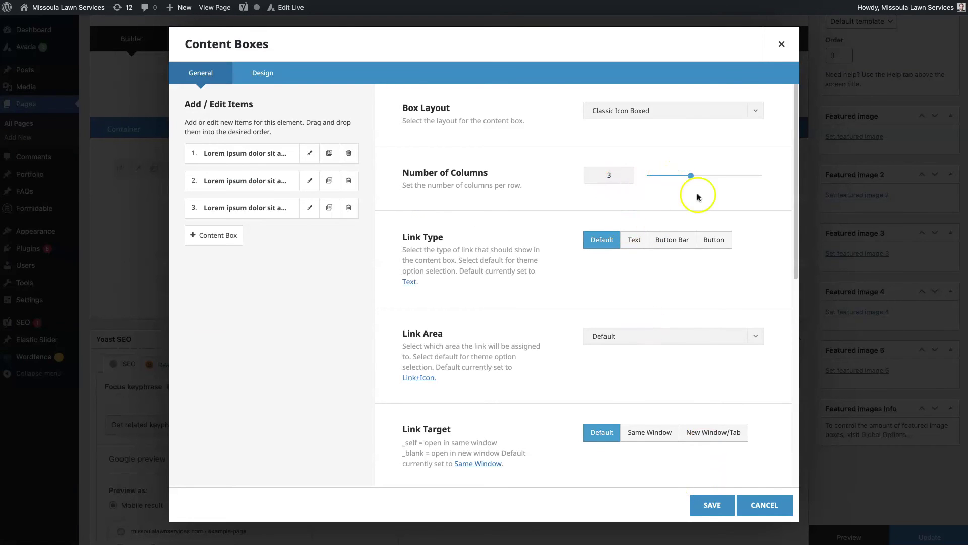
pyautogui.click(330, 208)
pyautogui.click(696, 505)
pyautogui.click(810, 525)
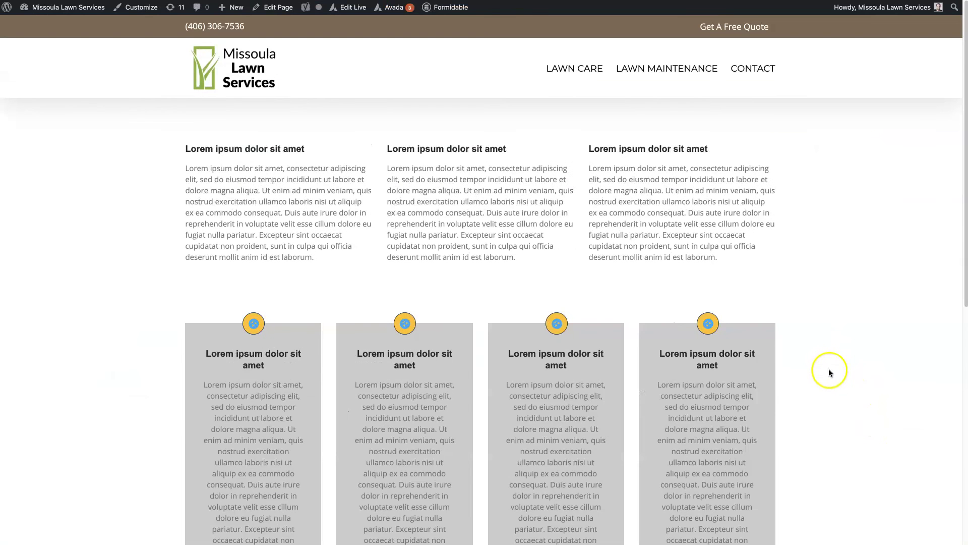
# Scroll the preview to review all four boxes with blue-on-yellow icons and Read More links
pyautogui.scroll(-3, 829, 372)
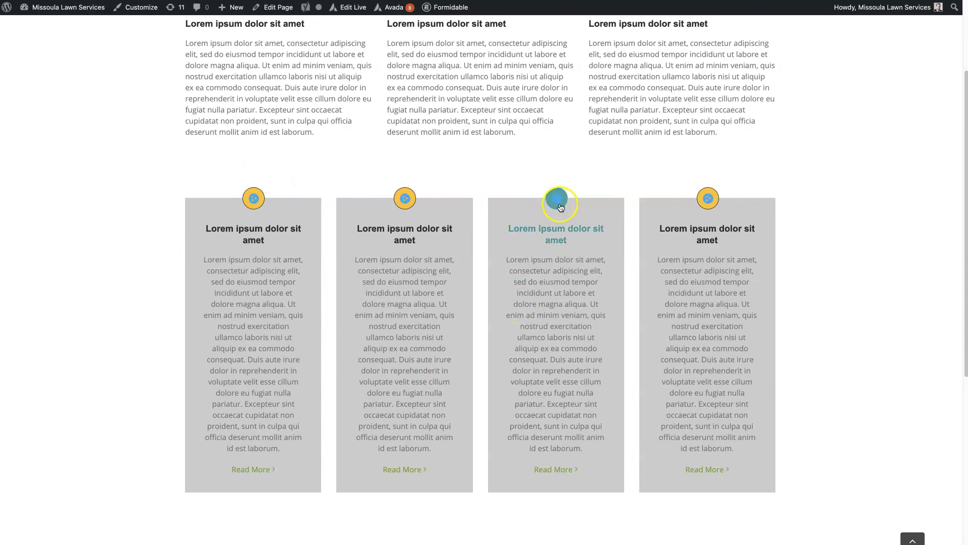
pyautogui.scroll(-2, 833, 305)
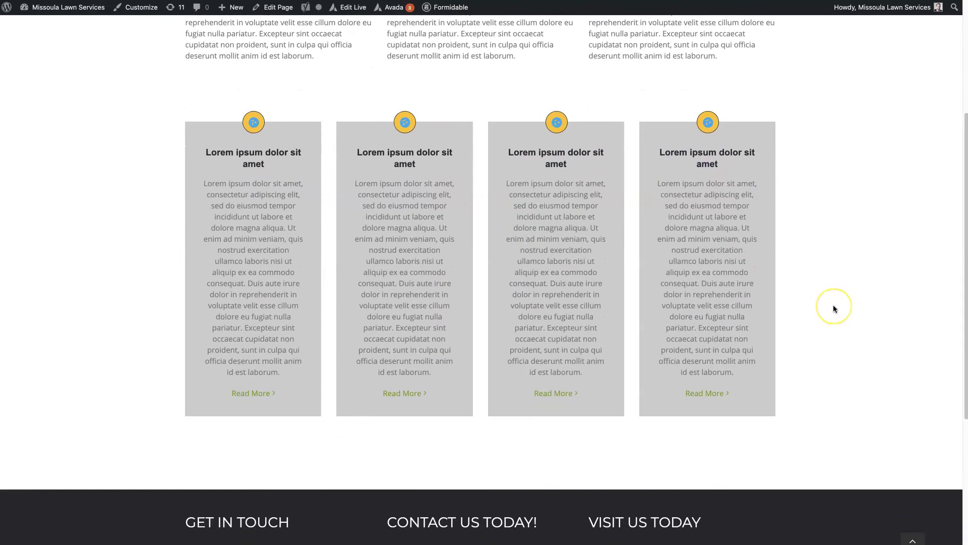
pyautogui.scroll(5, 833, 308)
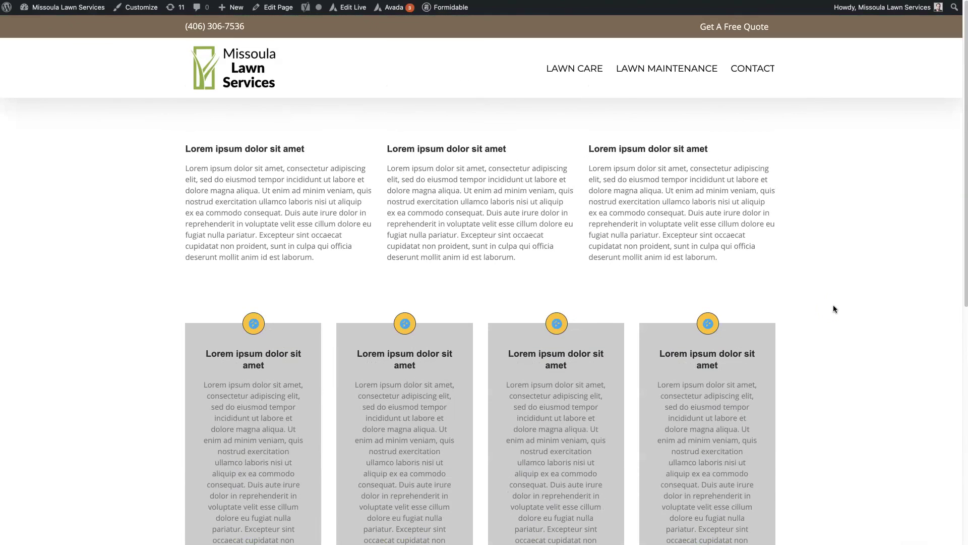
pyautogui.scroll(-5, 833, 309)
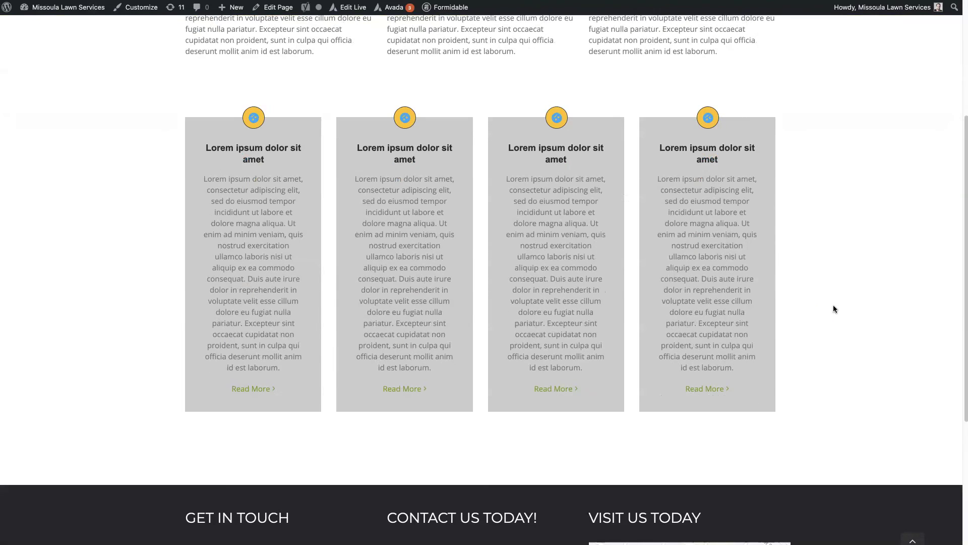